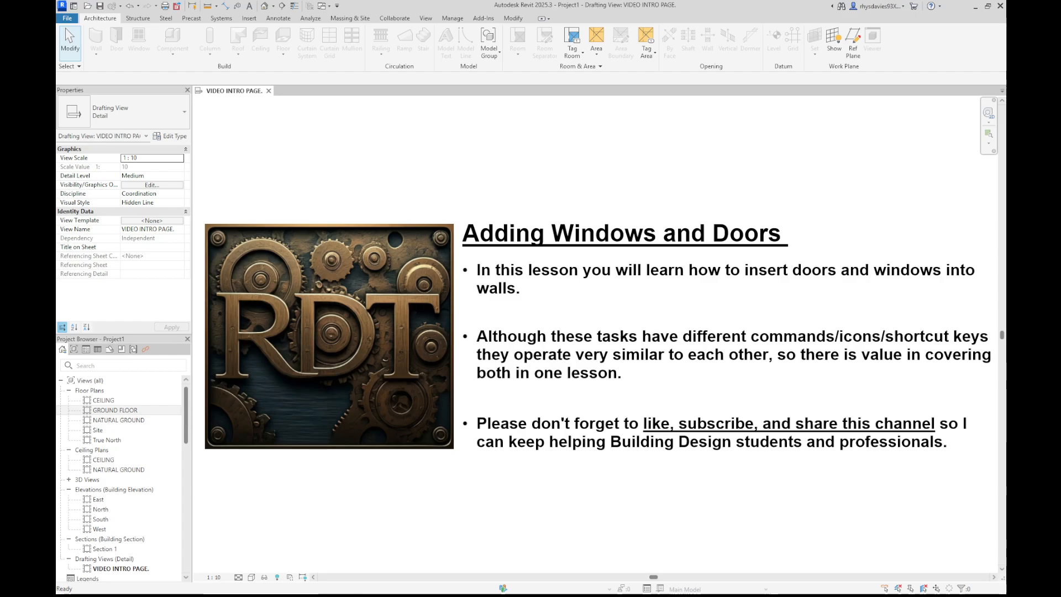
# Step: Open the GROUND FLOOR floor plan with the building filling the view
pyautogui.doubleClick(133, 412)
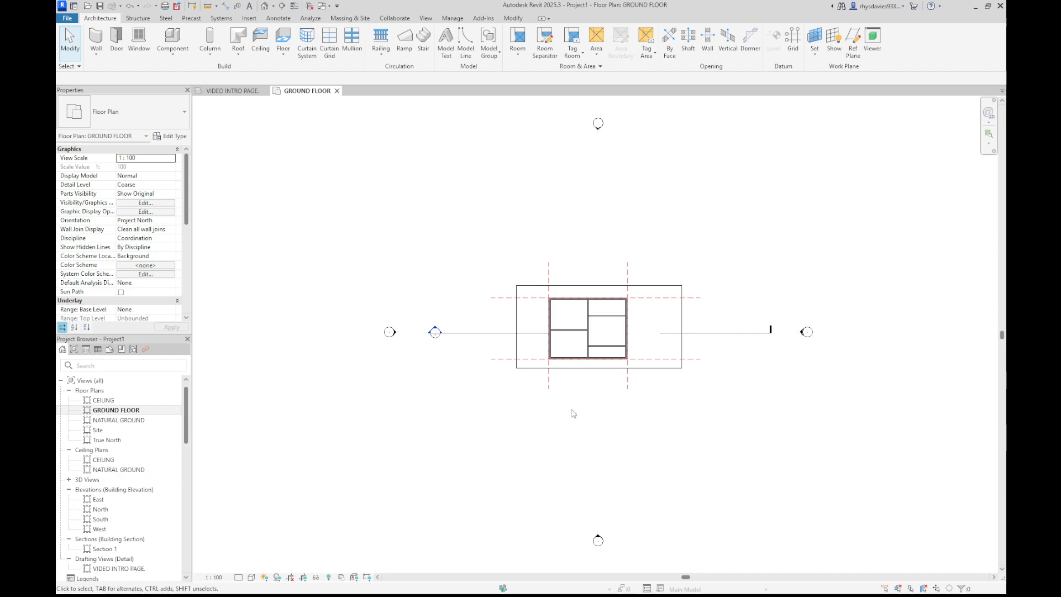
pyautogui.scroll(5, 575, 378)
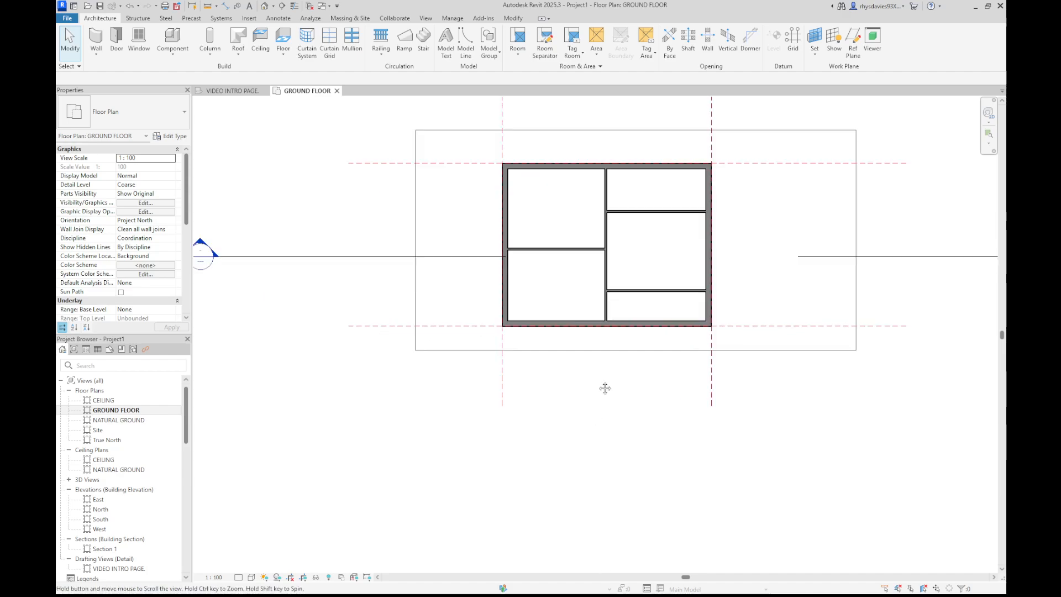
pyautogui.scroll(2, 619, 451)
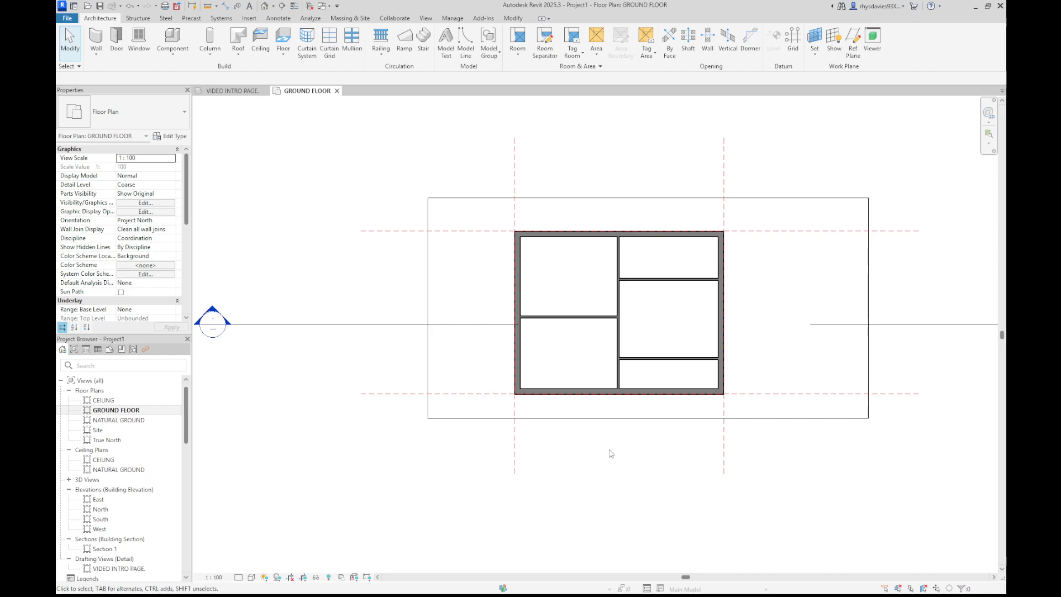
pyautogui.scroll(3, 611, 453)
pyautogui.moveTo(613, 445); pyautogui.dragTo(583, 522, button='middle')
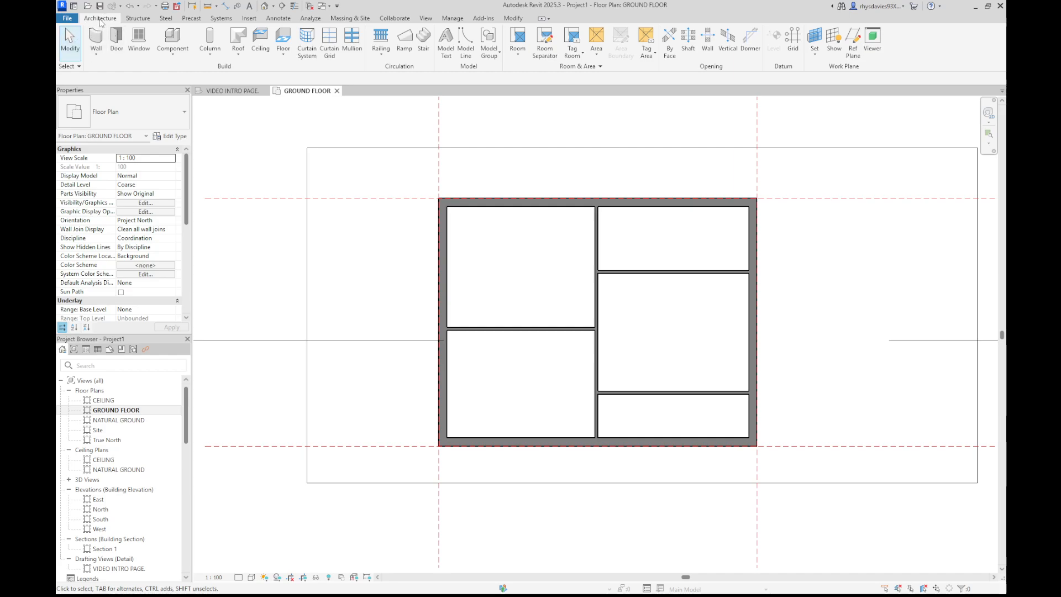
# Step: Place an M_Single-Flush 0813 x 2134mm door midway along the upper-left room's west exterior wall, swinging outward
pyautogui.click(119, 57)
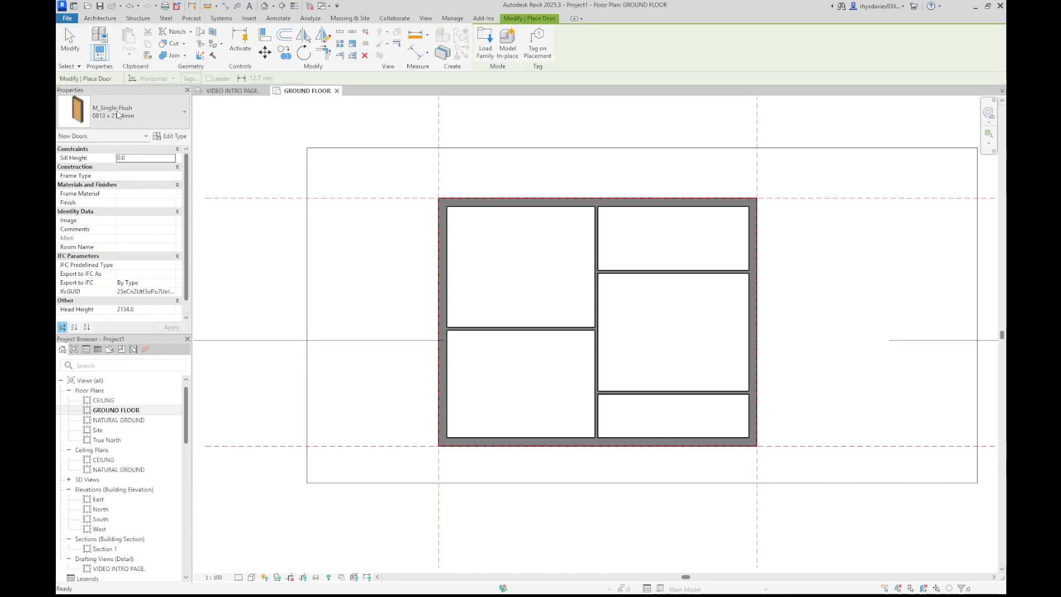
pyautogui.click(169, 116)
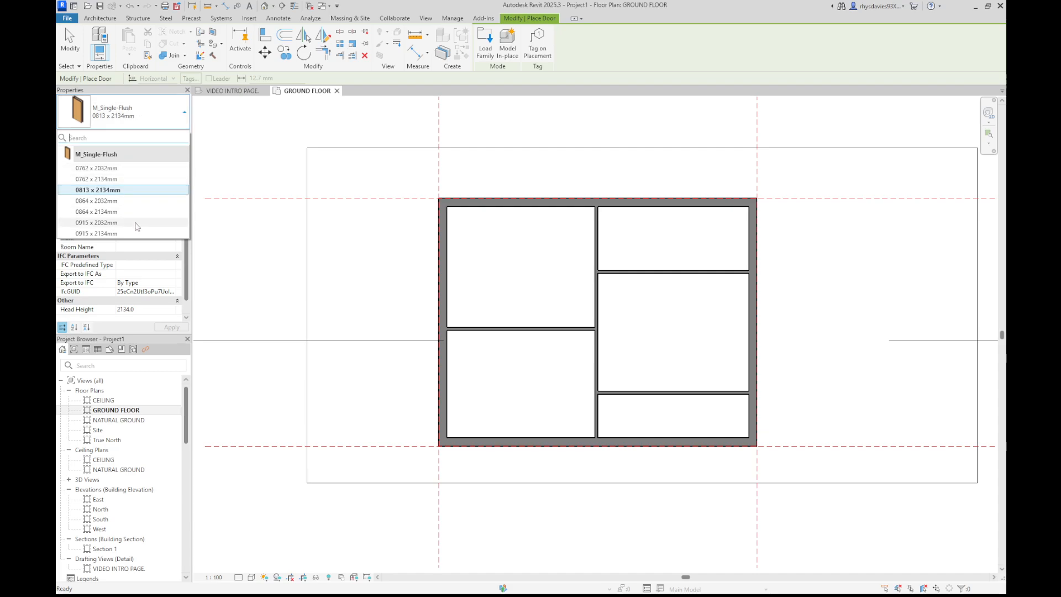
pyautogui.moveTo(142, 223)
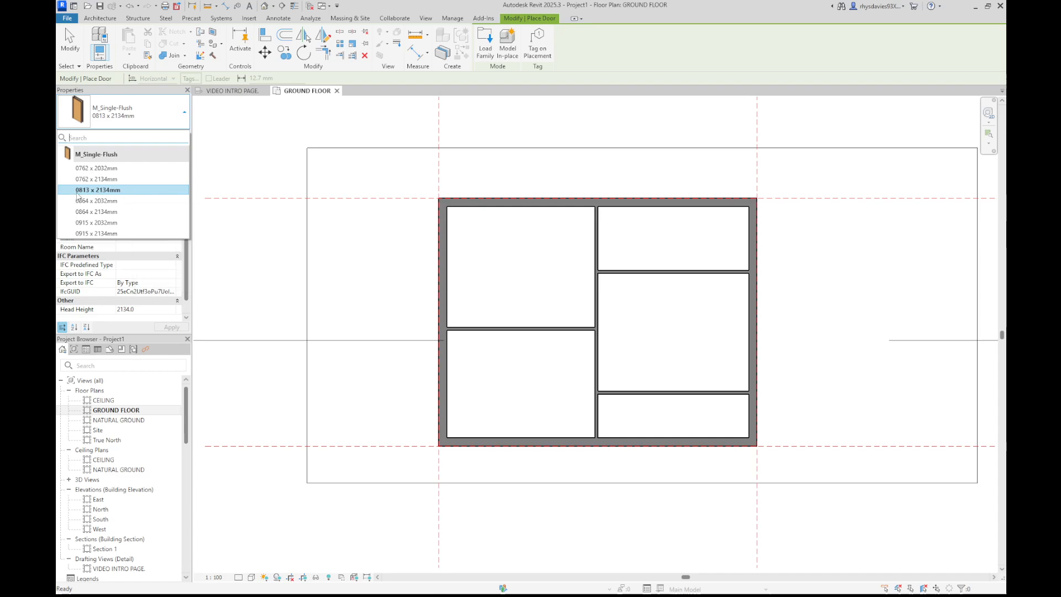
pyautogui.click(129, 192)
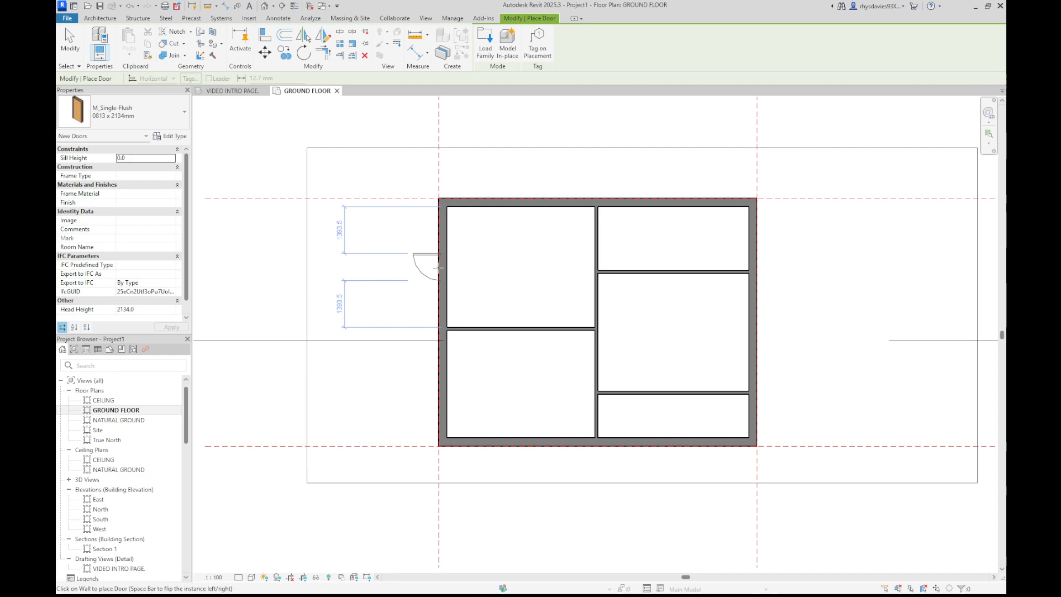
pyautogui.click(438, 267)
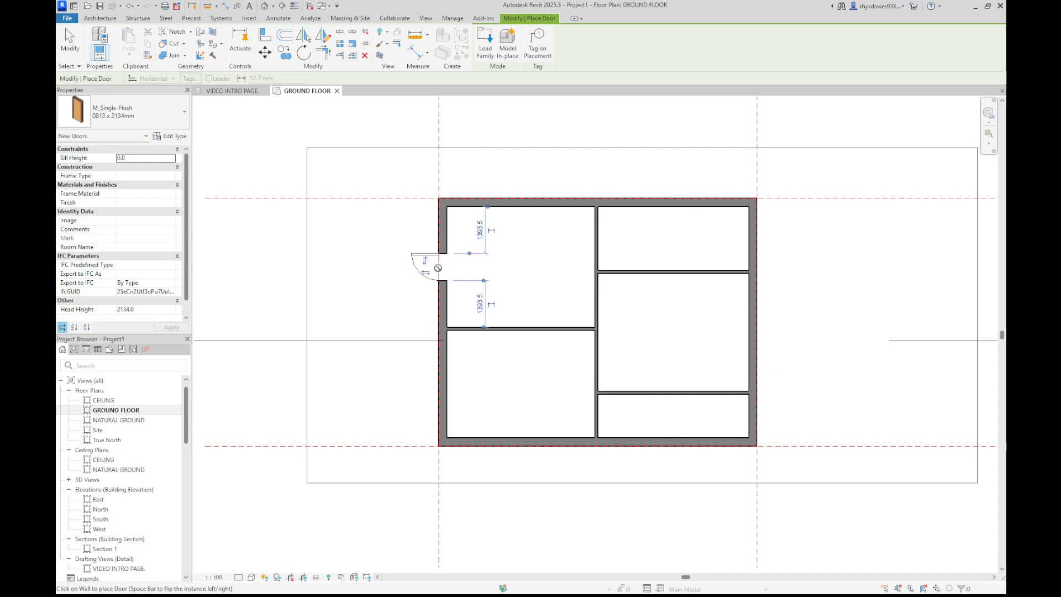
pyautogui.press('Escape')
pyautogui.press('Escape')
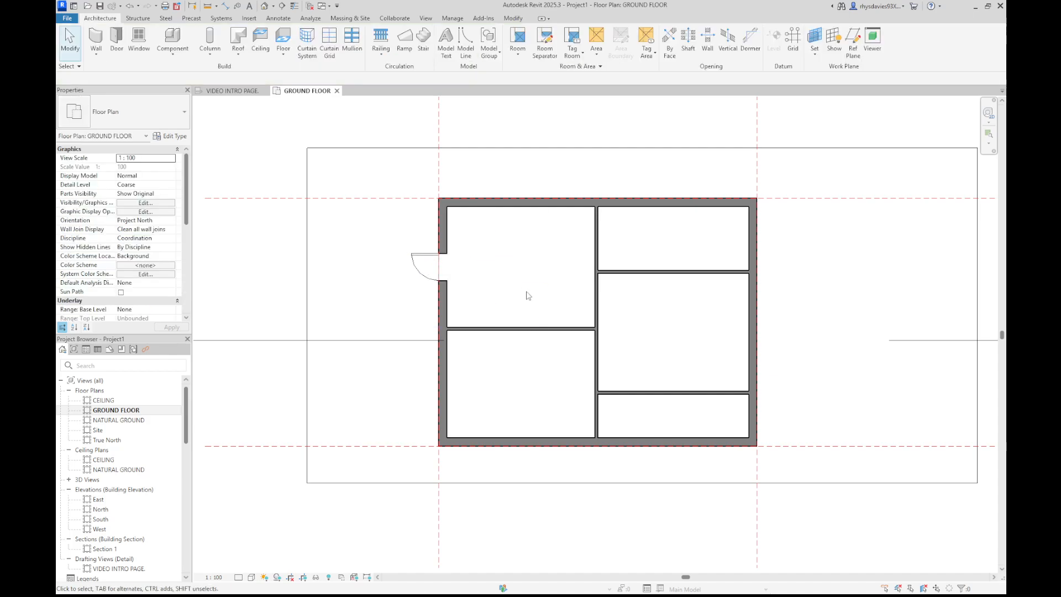
# Step: Inspect the new west wall door in the default 3D view
pyautogui.scroll(2, 457, 265)
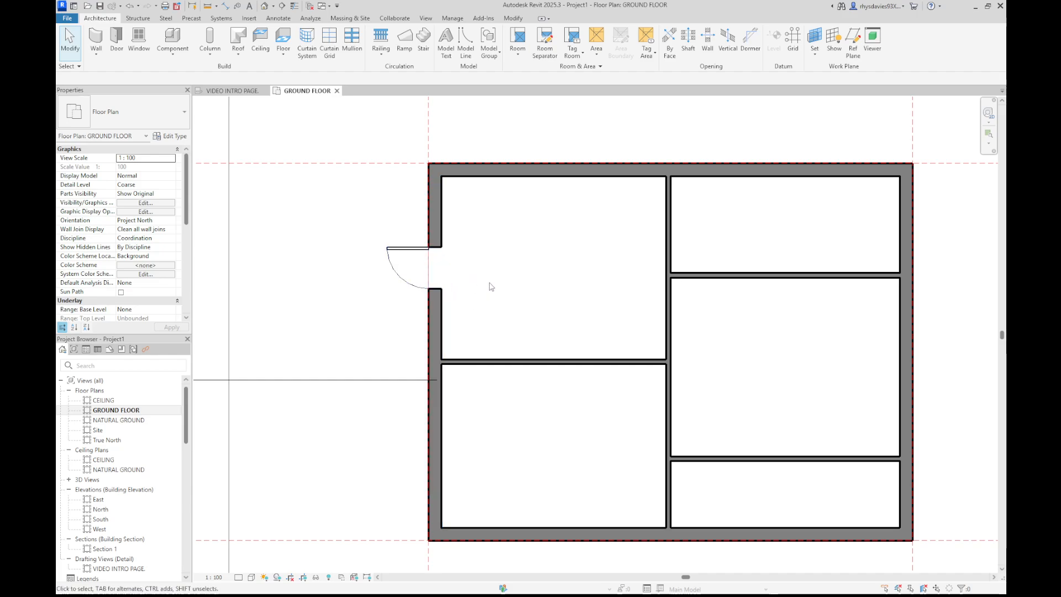
pyautogui.click(264, 6)
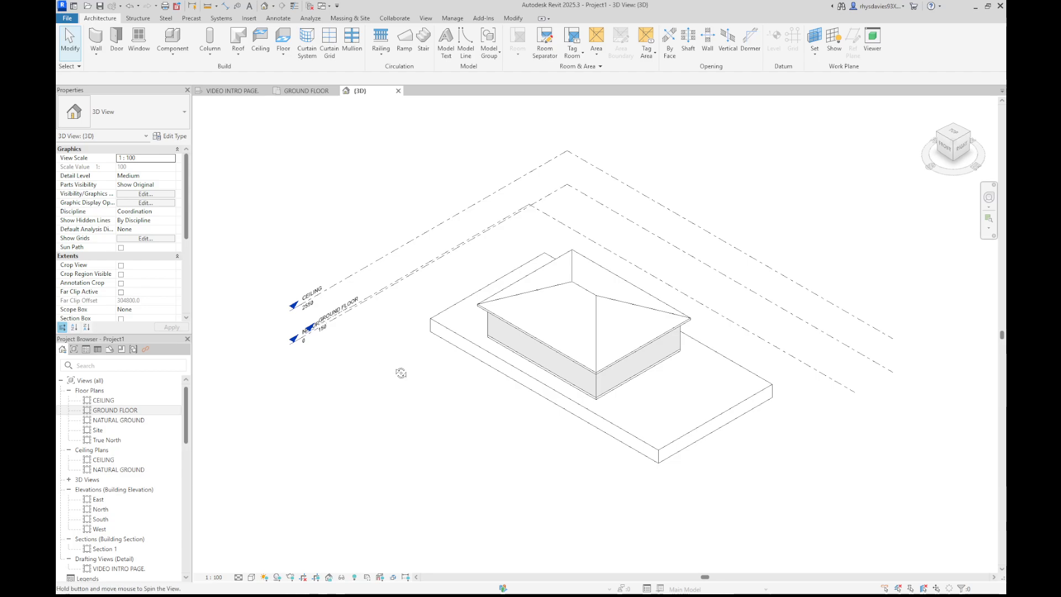
pyautogui.keyDown('shift'); pyautogui.moveTo(400, 373); pyautogui.dragTo(696, 298, button='middle'); pyautogui.keyUp('shift')
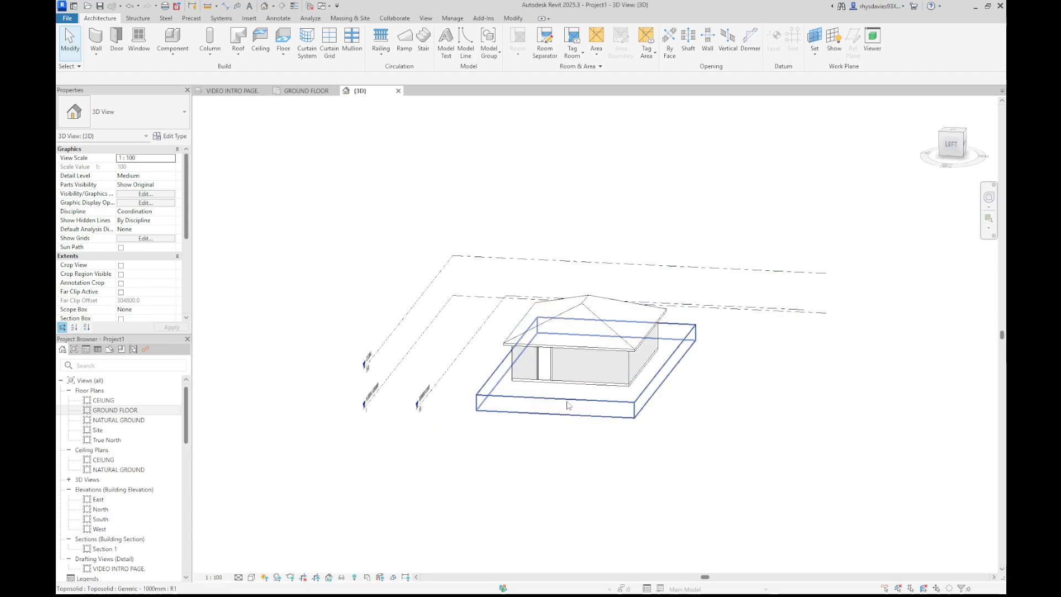
pyautogui.scroll(6, 565, 393)
pyautogui.keyDown('shift'); pyautogui.moveTo(565, 411); pyautogui.dragTo(550, 341, button='middle'); pyautogui.keyUp('shift')
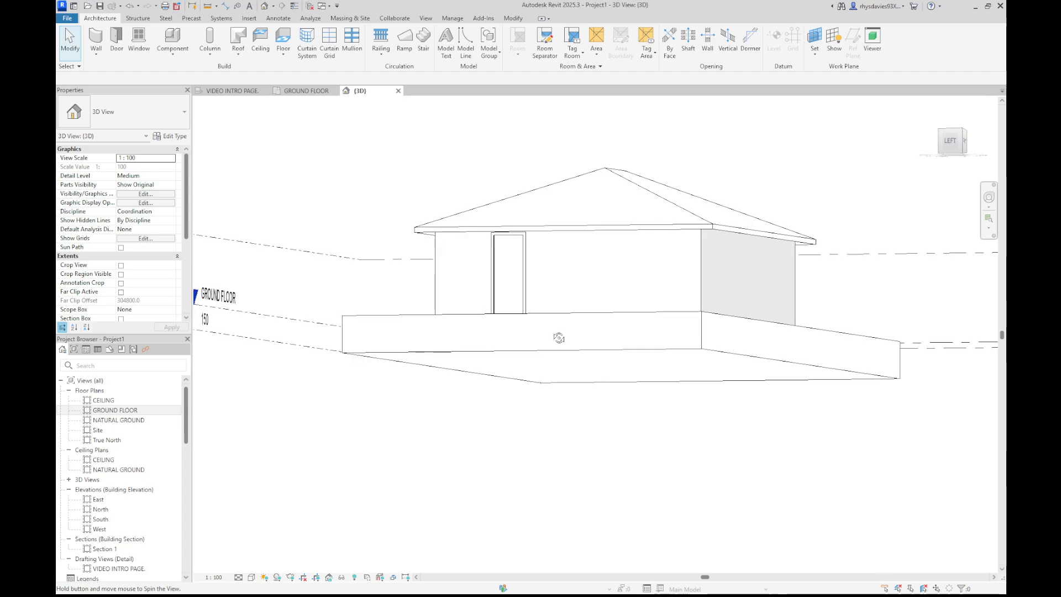
pyautogui.click(503, 294)
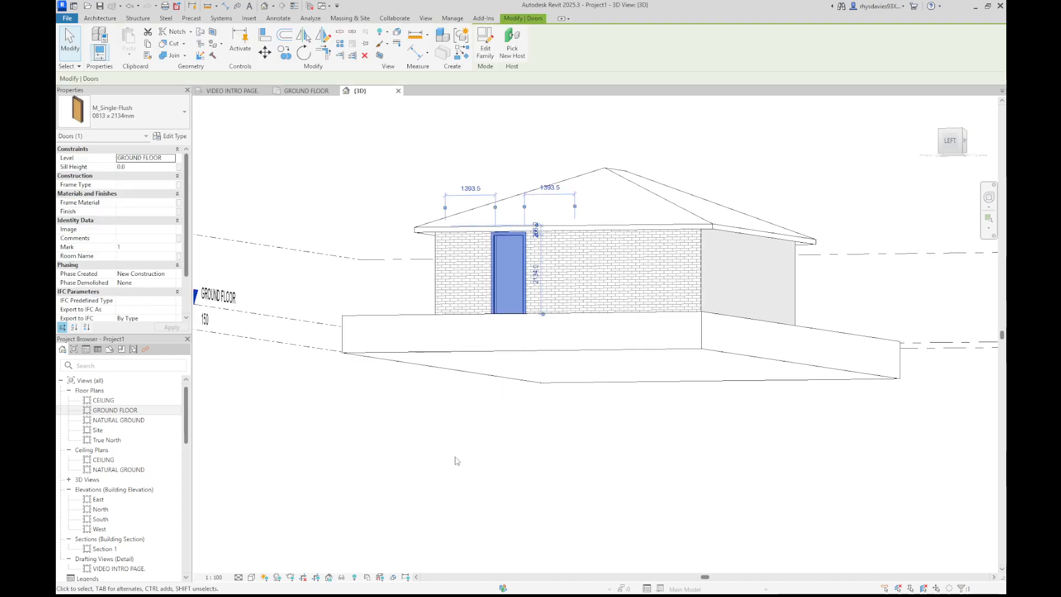
pyautogui.press('Escape')
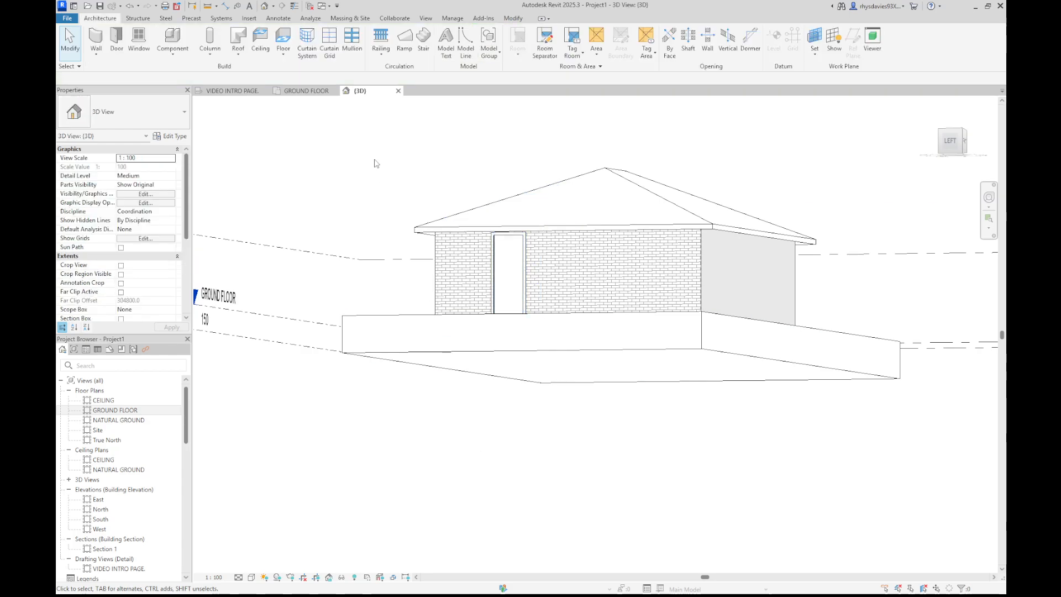
# Step: On the GROUND FLOOR plan, place four more 0813 x 2134mm exterior doors: one in the north wall, one in the east, two in the south
pyautogui.click(306, 90)
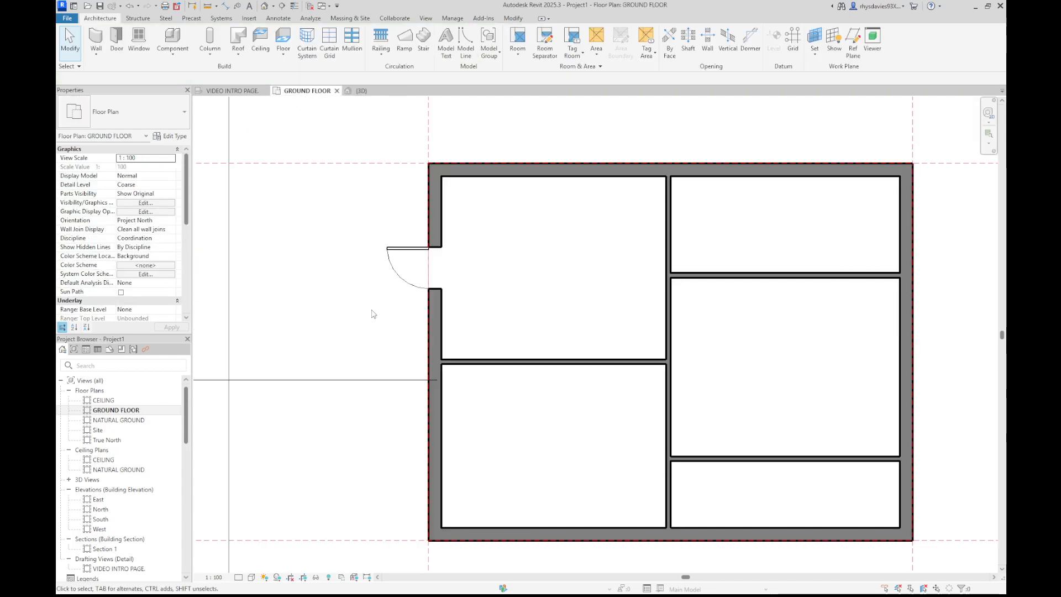
pyautogui.scroll(-3, 456, 402)
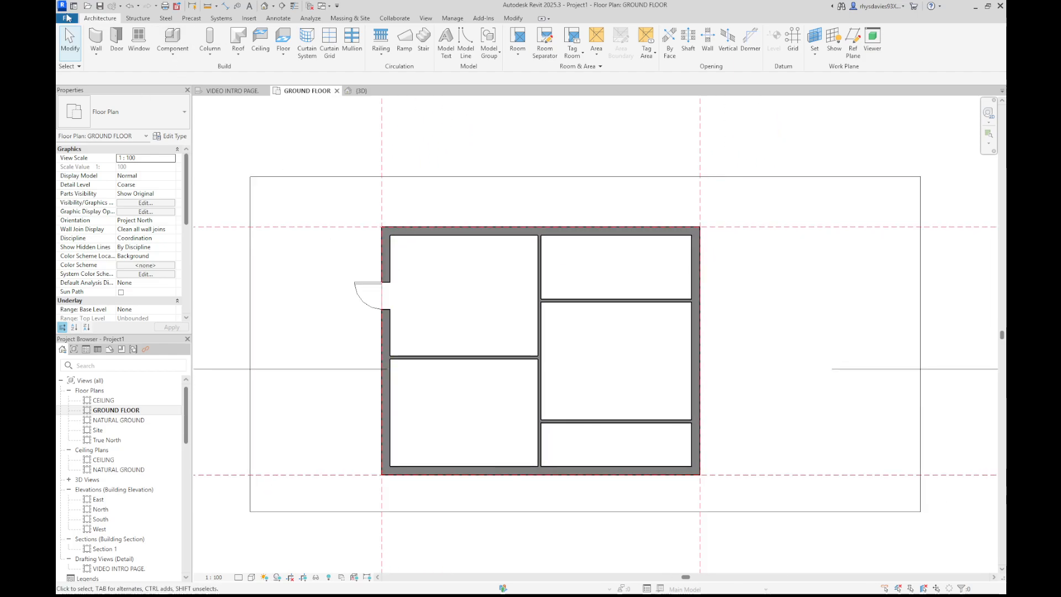
pyautogui.click(117, 34)
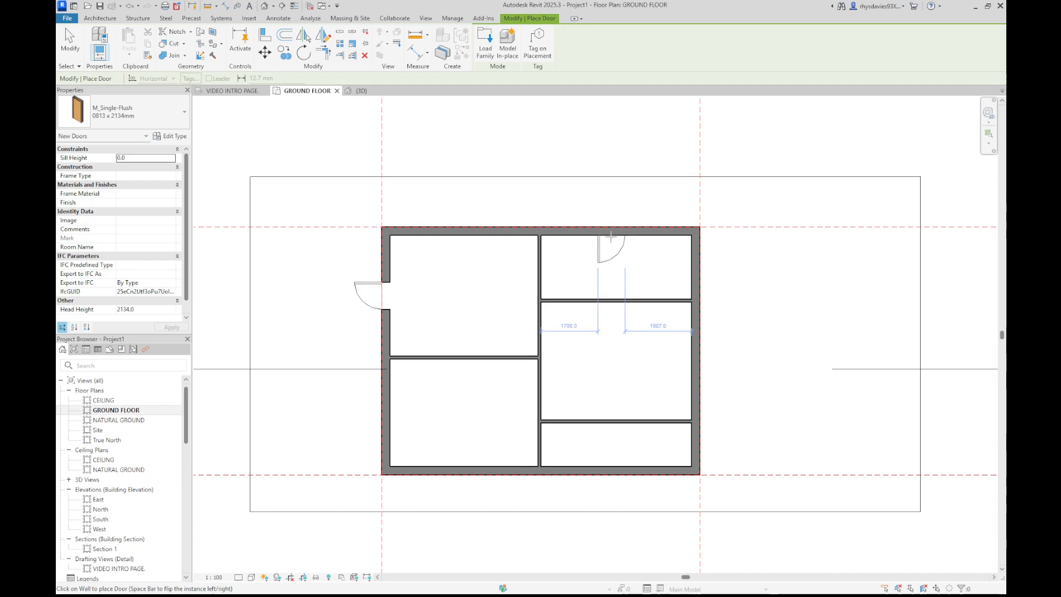
pyautogui.click(616, 239)
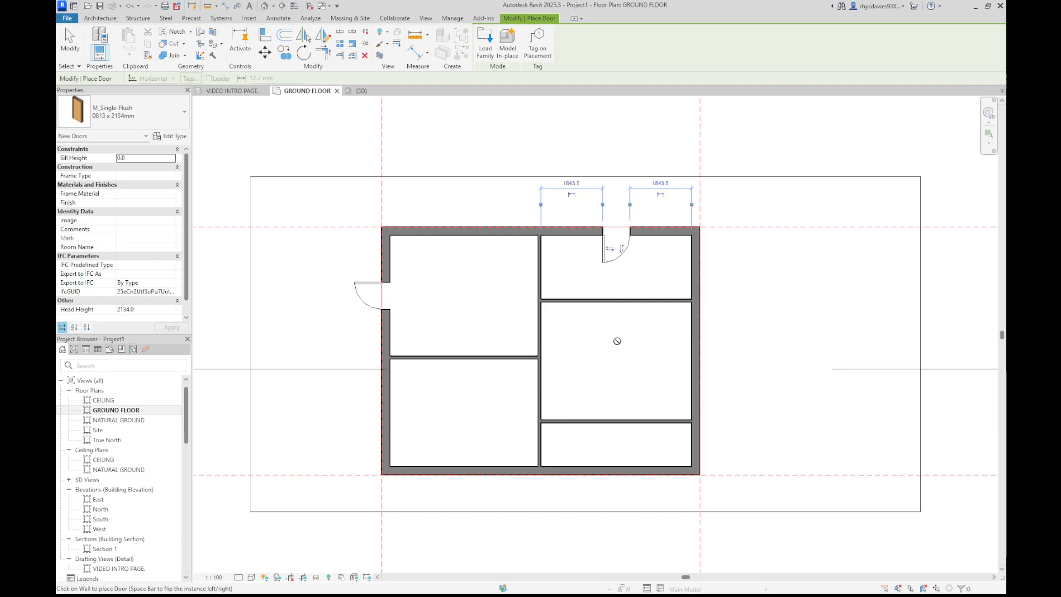
pyautogui.click(698, 358)
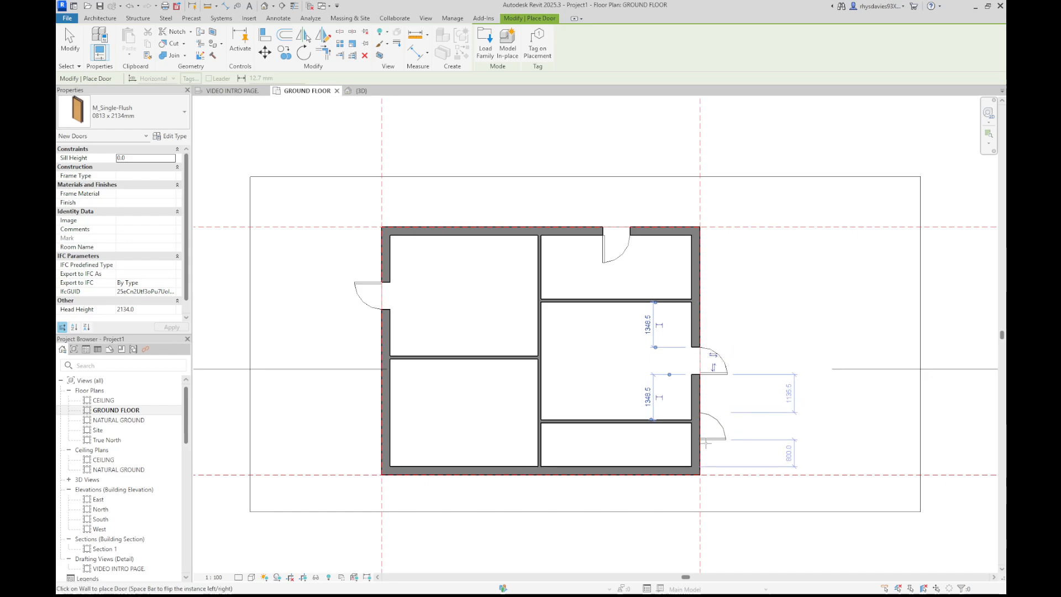
pyautogui.click(664, 473)
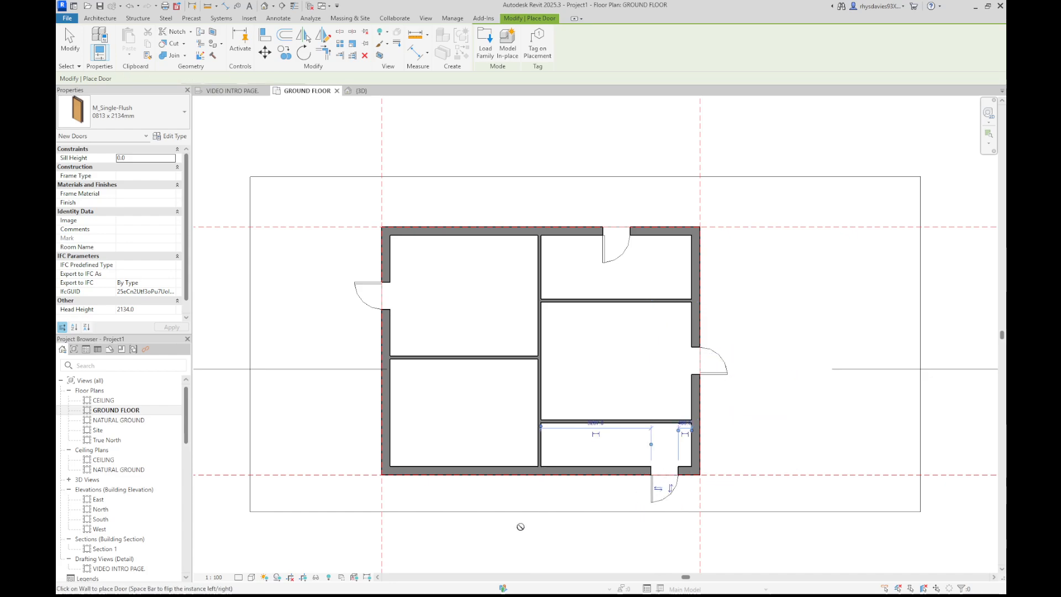
pyautogui.click(417, 473)
pyautogui.press('Escape')
pyautogui.press('Escape')
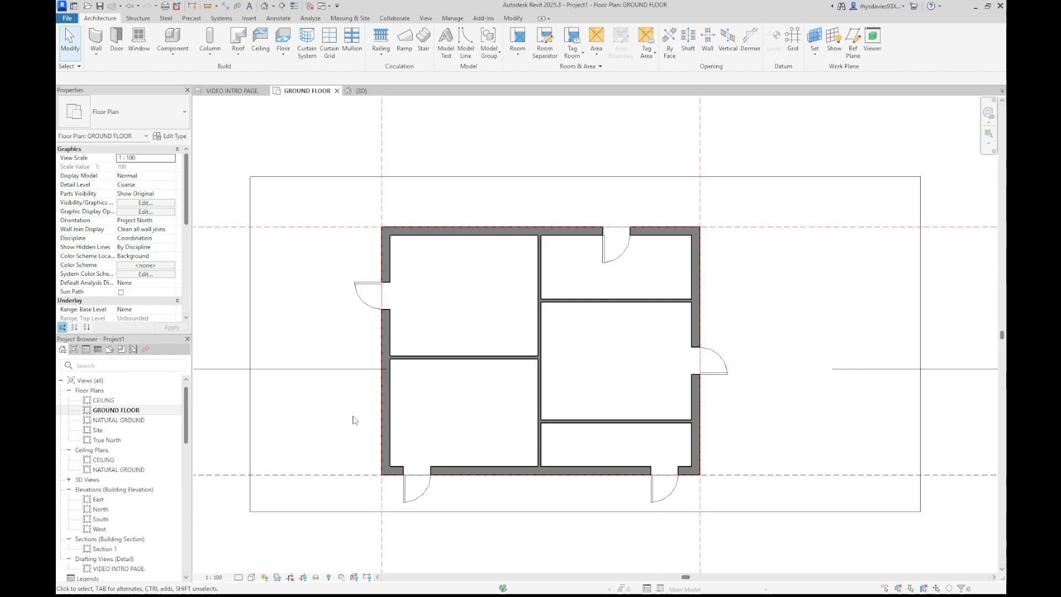
# Step: Place four 0813 x 2134mm doors in the interior partitions: one in the left partition, one in the central wall, two in the right partitions
pyautogui.press('d')
pyautogui.press('r')
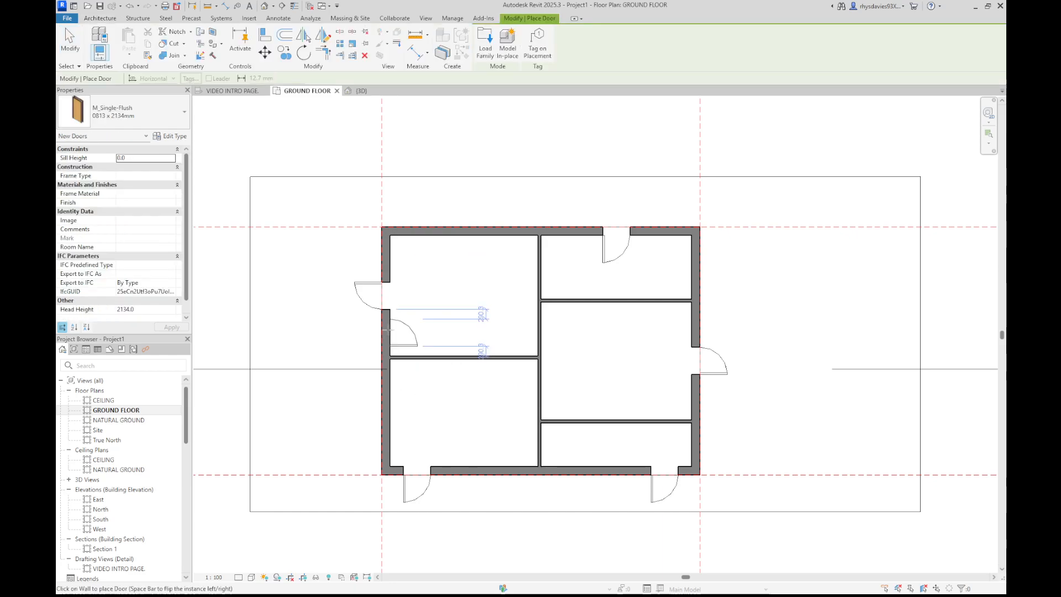
pyautogui.click(465, 356)
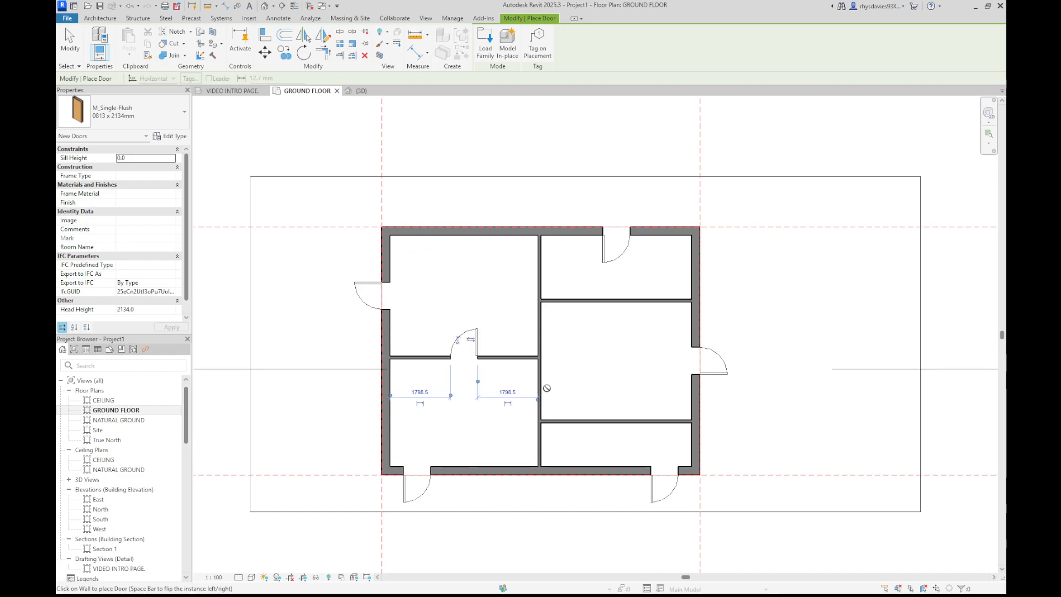
pyautogui.click(541, 330)
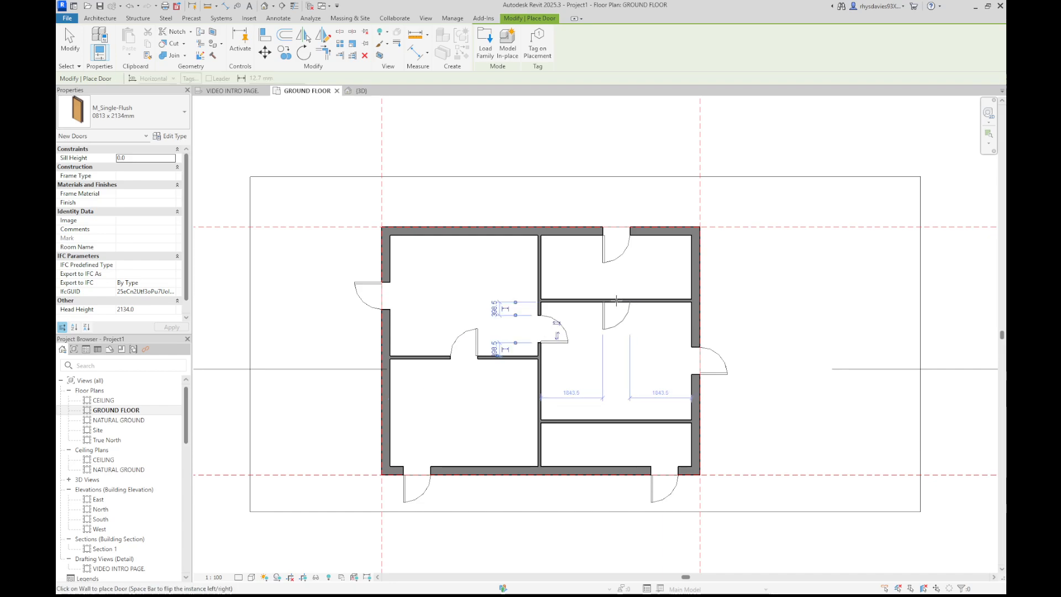
pyautogui.click(613, 303)
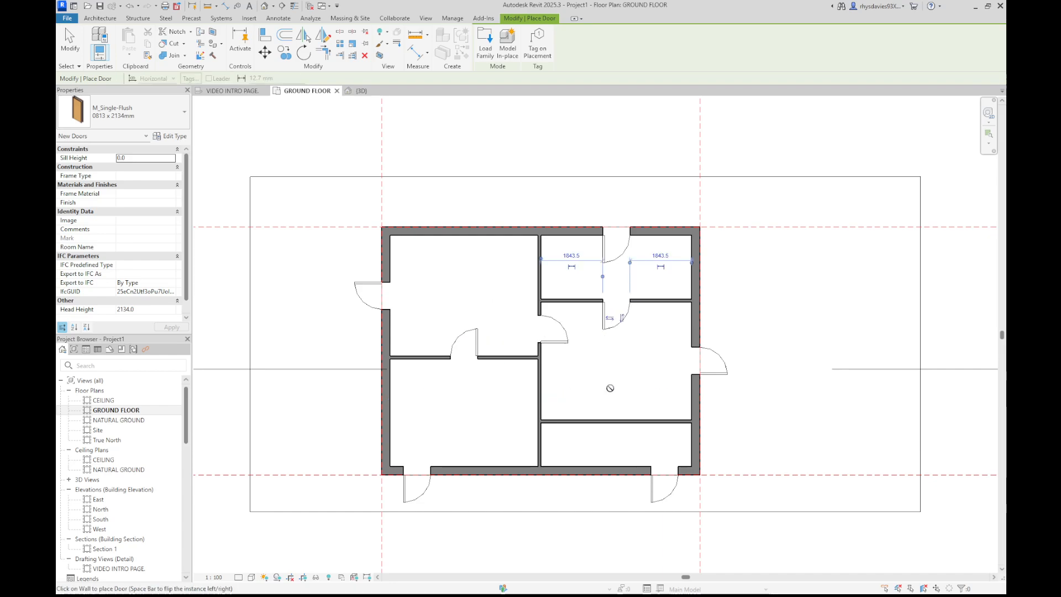
pyautogui.click(616, 423)
pyautogui.press('Escape')
pyautogui.press('Escape')
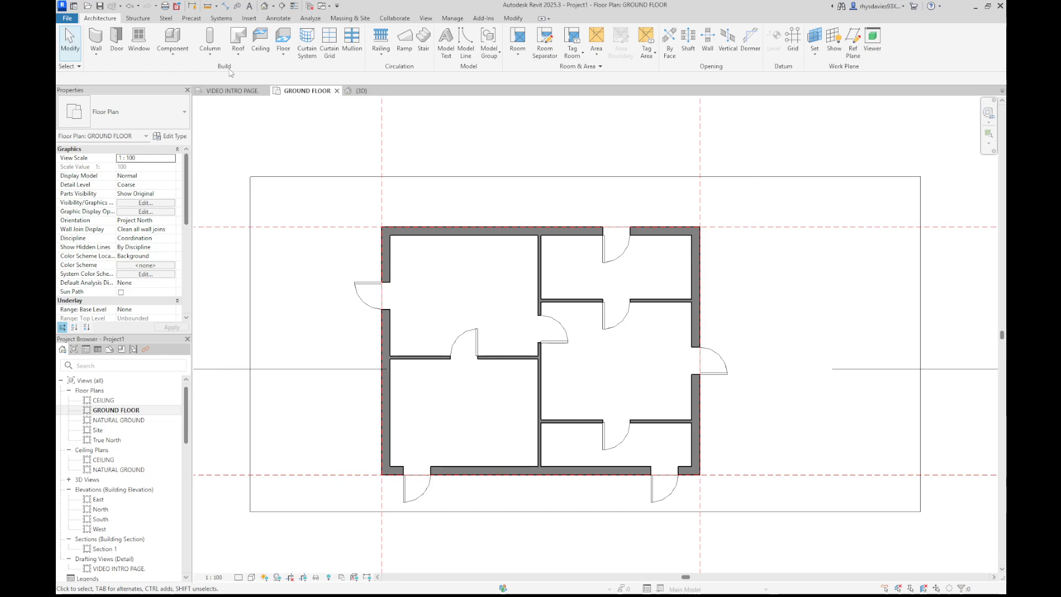
# Step: Place four M_Fixed 0915 x 1830mm windows: one in the west exterior wall just south of its door, three along the north wall
pyautogui.click(140, 44)
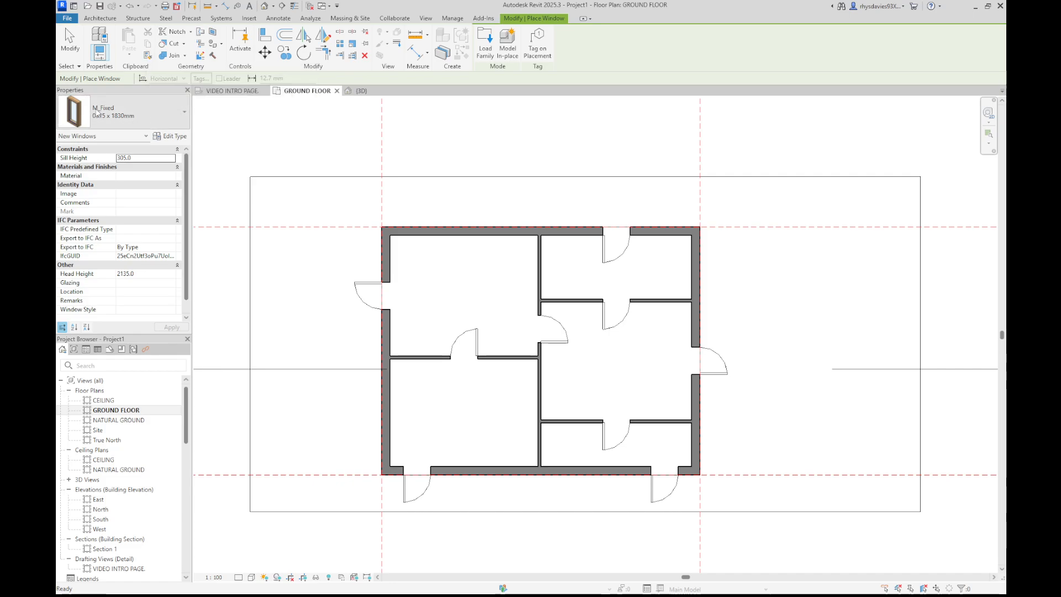
pyautogui.click(174, 120)
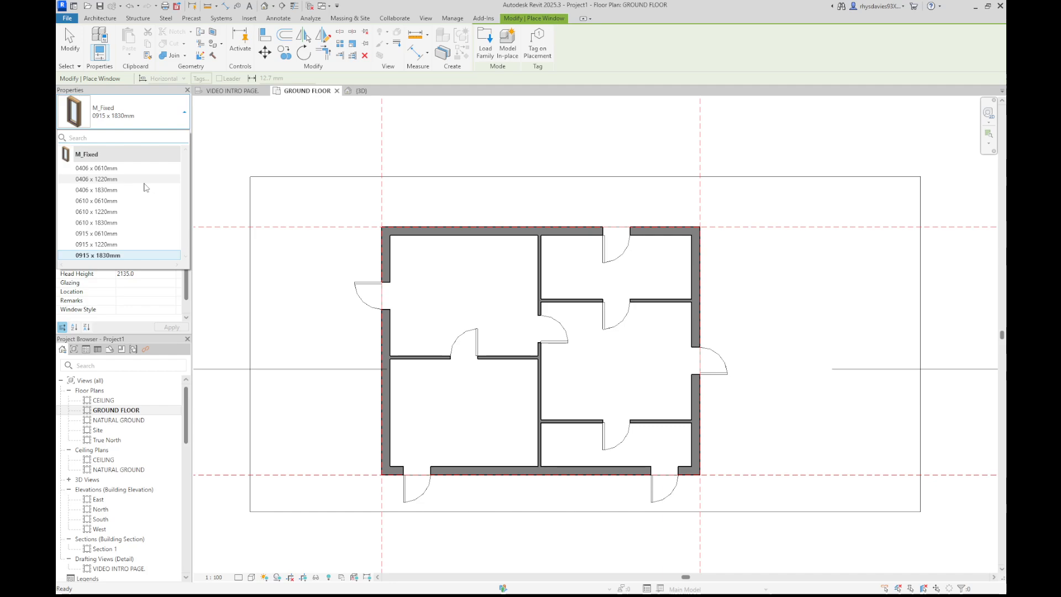
pyautogui.click(137, 129)
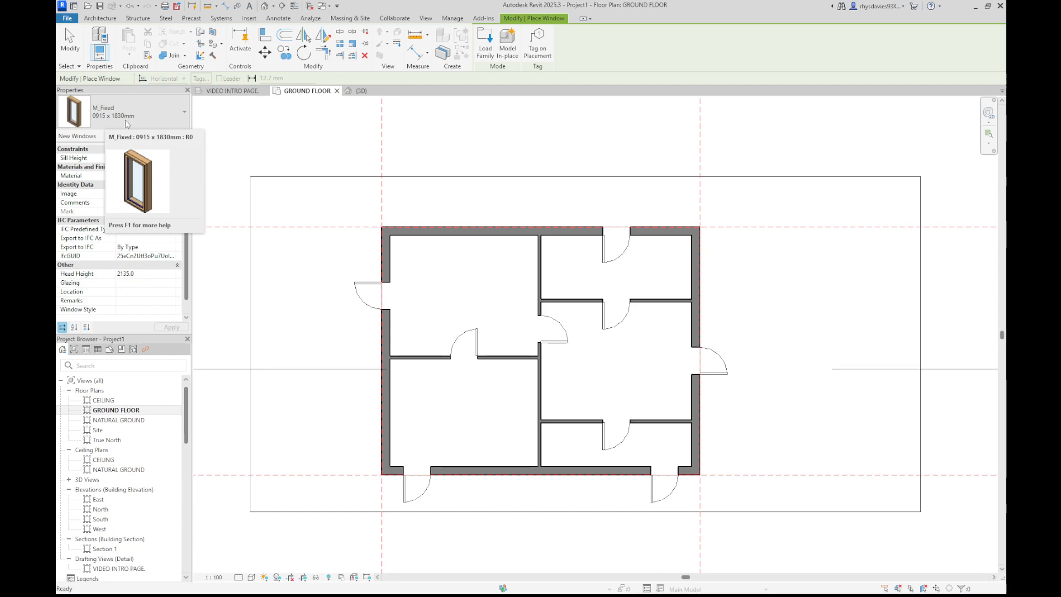
pyautogui.click(382, 334)
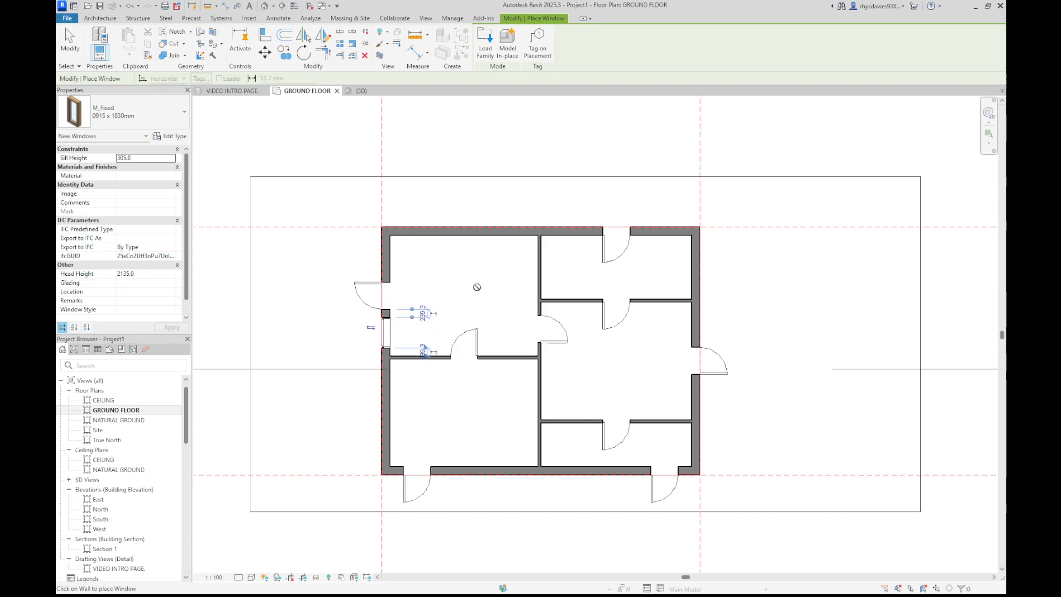
pyautogui.click(464, 230)
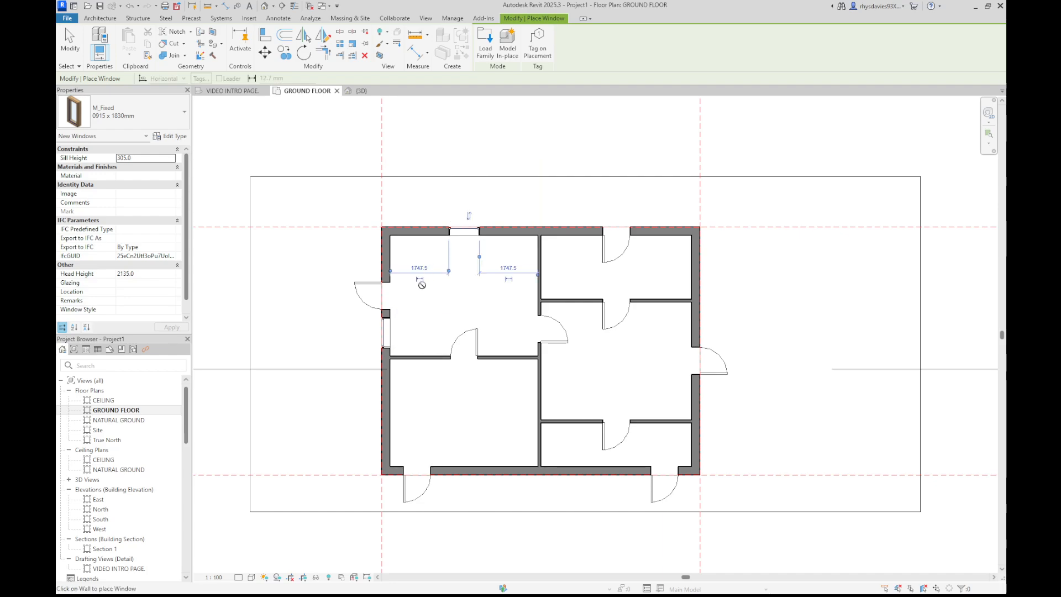
pyautogui.click(660, 230)
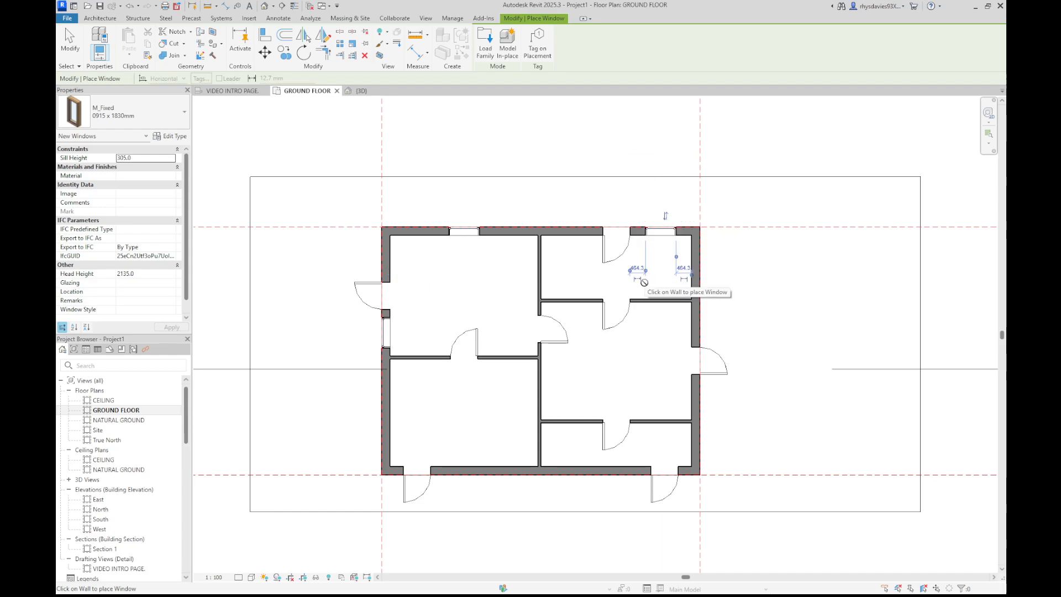
pyautogui.click(572, 229)
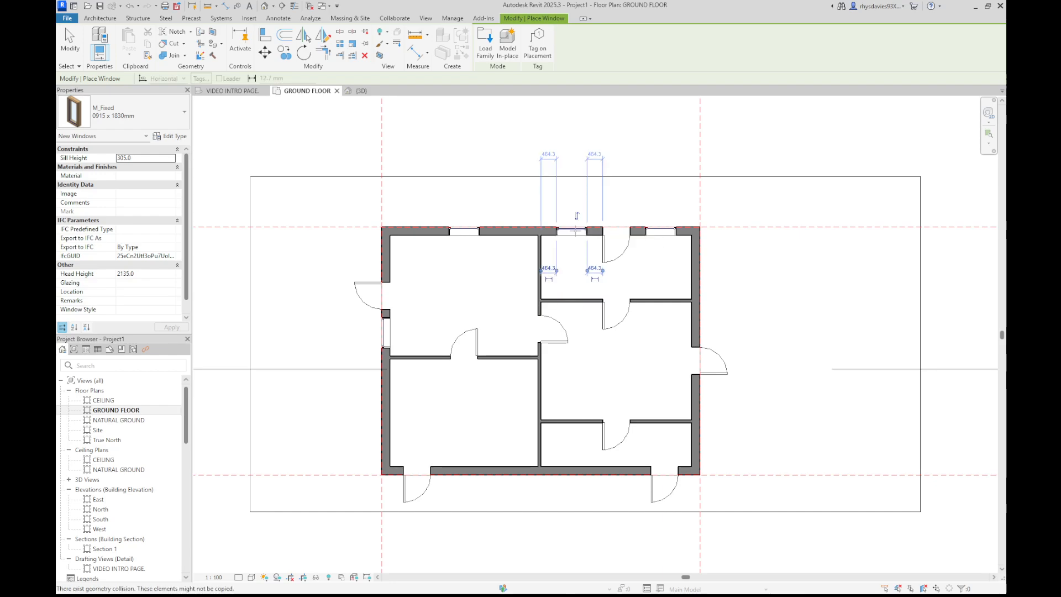
# Step: Place five more 0915 x 1830mm windows: one in the east wall north of its door, two in the south wall, two in the west wall
pyautogui.click(701, 319)
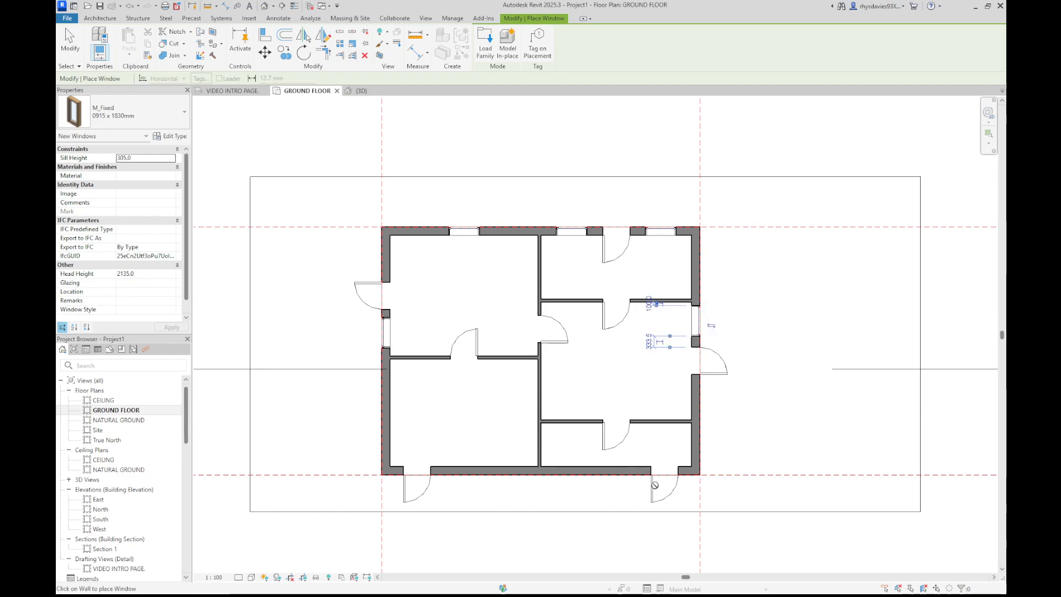
pyautogui.click(616, 471)
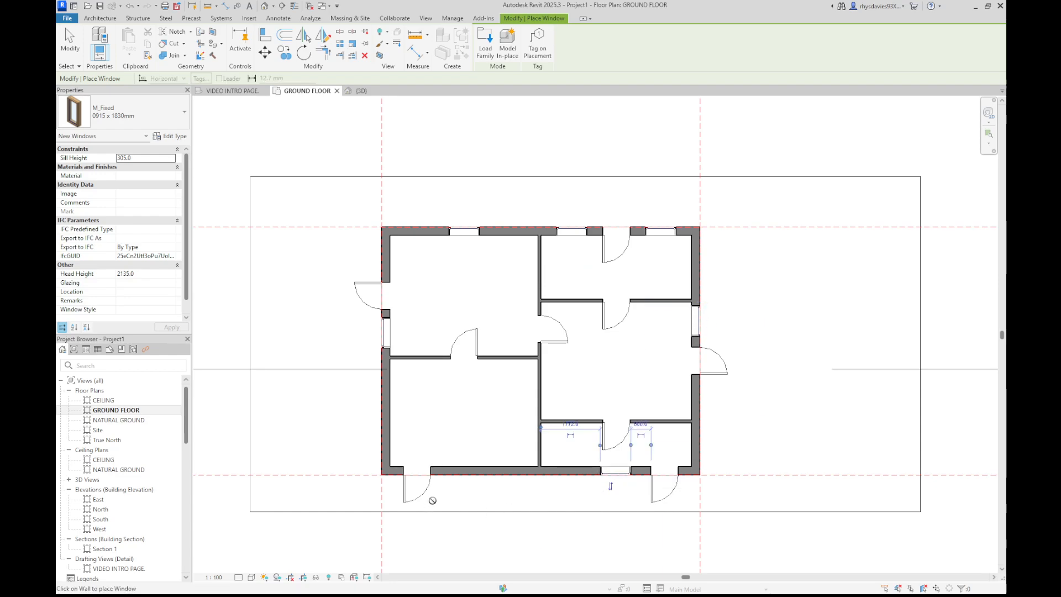
pyautogui.click(463, 473)
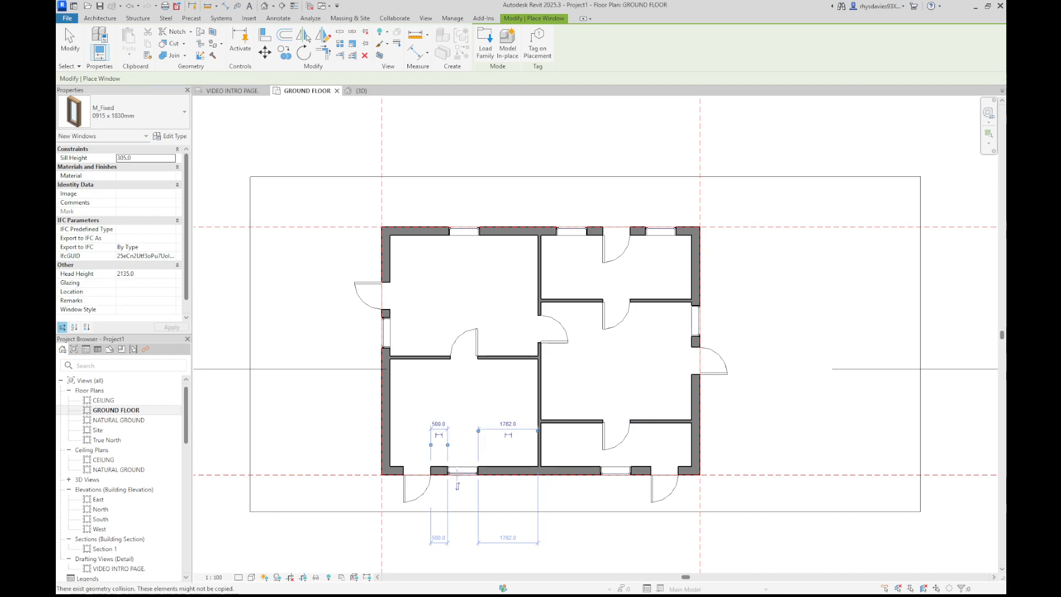
pyautogui.click(385, 412)
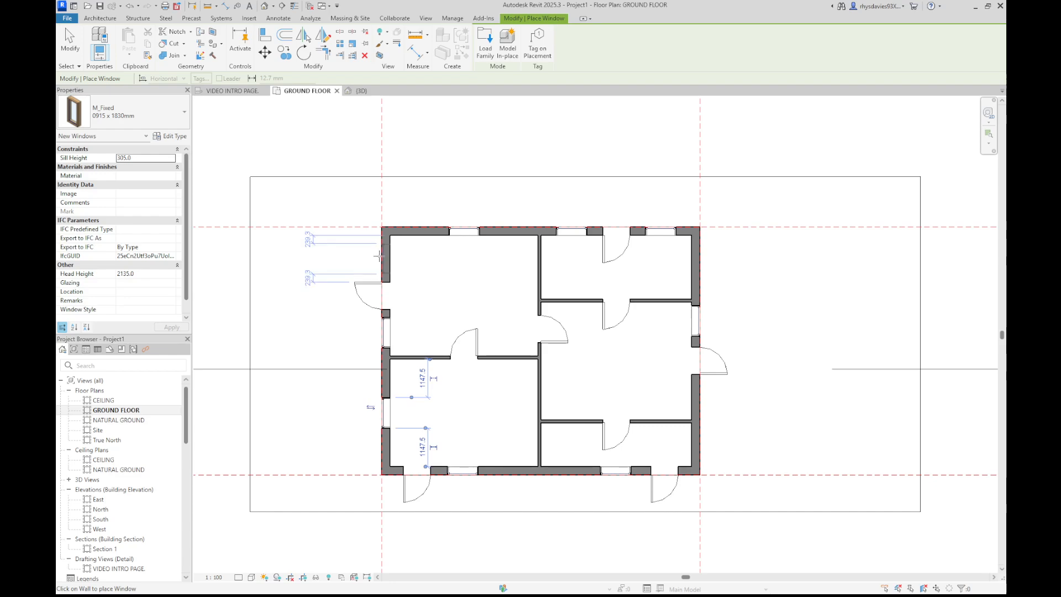
pyautogui.click(383, 257)
pyautogui.press('Escape')
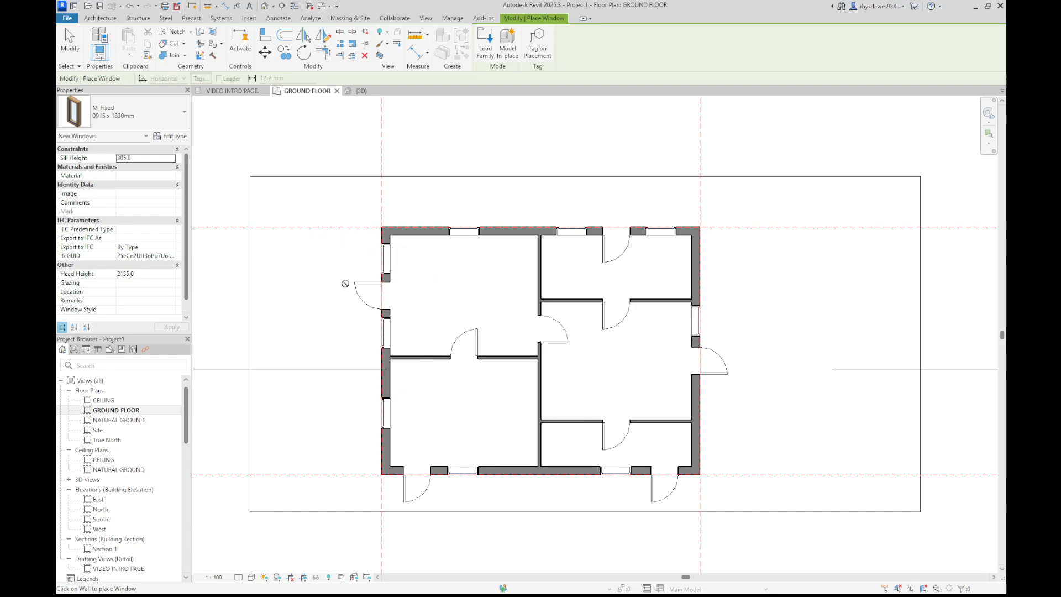
pyautogui.press('Escape')
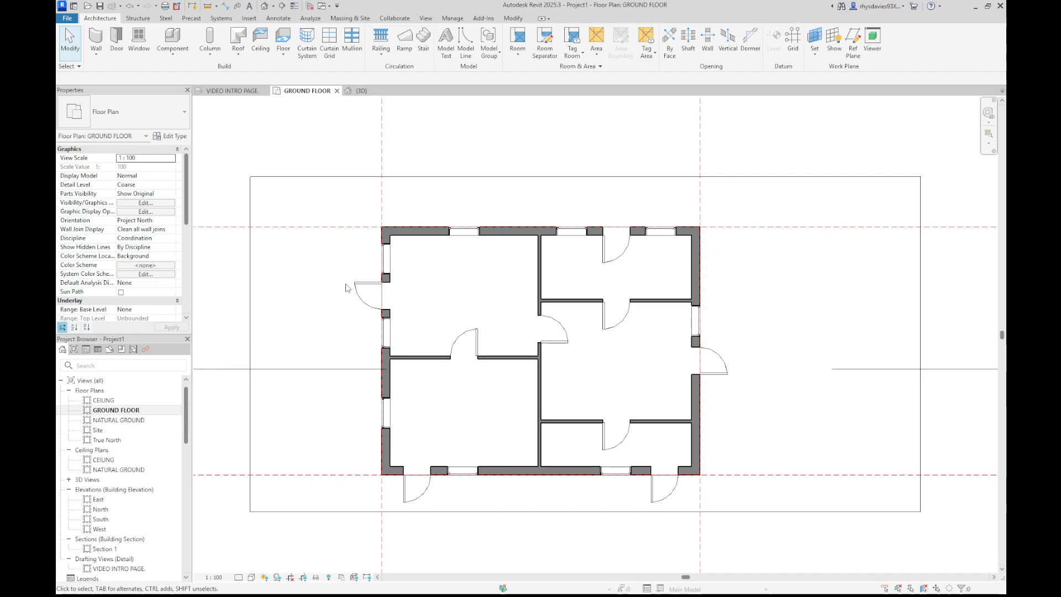
# Step: Inspect the exterior doors and windows in the 3D view, orbiting to the south and east walls
pyautogui.click(360, 91)
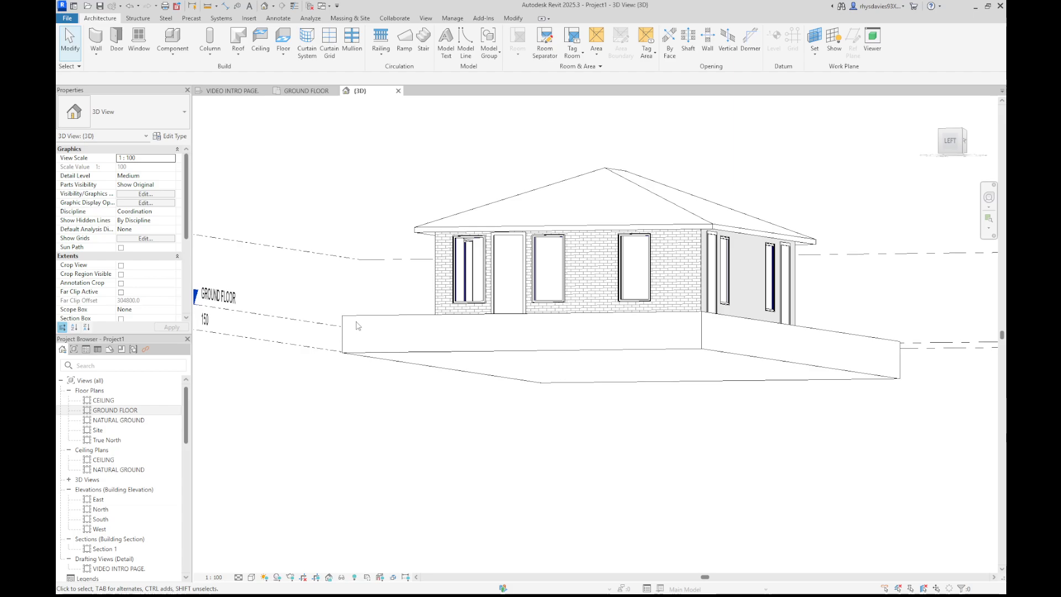
pyautogui.keyDown('shift'); pyautogui.moveTo(650, 399); pyautogui.dragTo(395, 387, button='middle'); pyautogui.keyUp('shift')
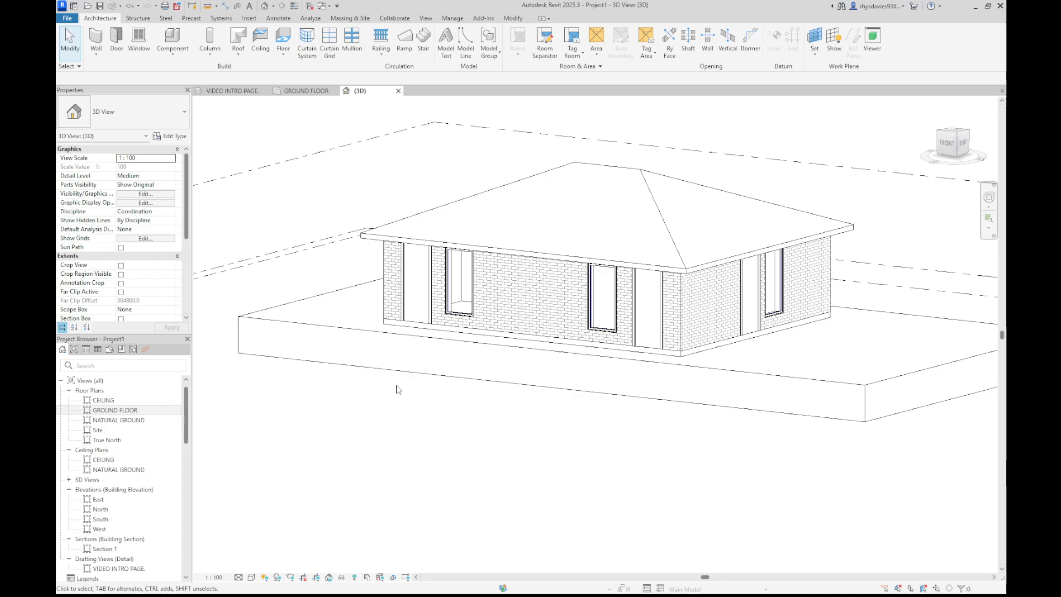
pyautogui.click(416, 287)
pyautogui.click(648, 310)
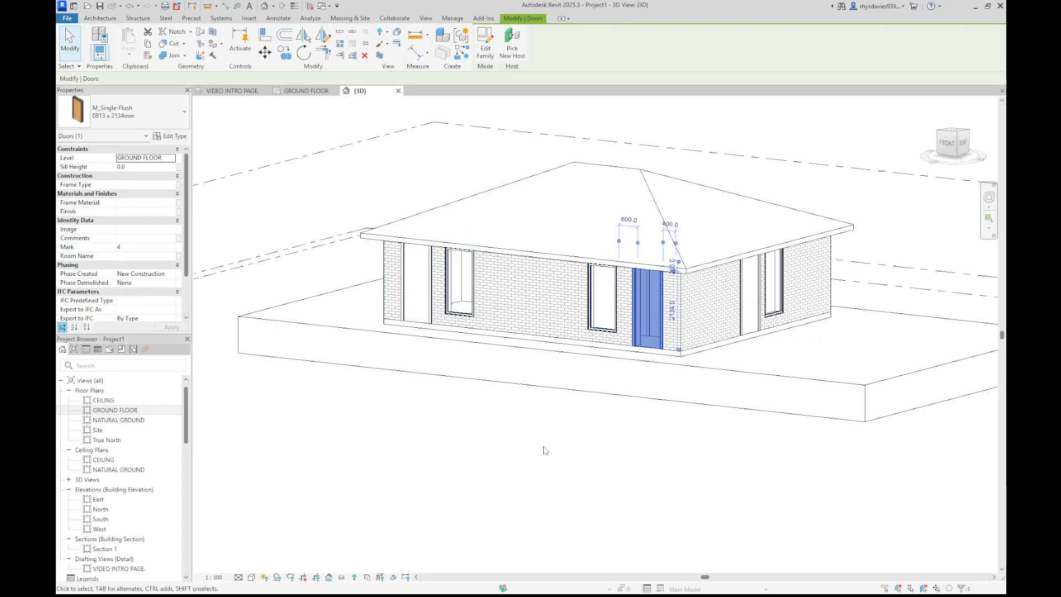
pyautogui.click(517, 457)
# Step: Examine the south wall's western window up close in 3D, including its frame and sill height
pyautogui.click(459, 282)
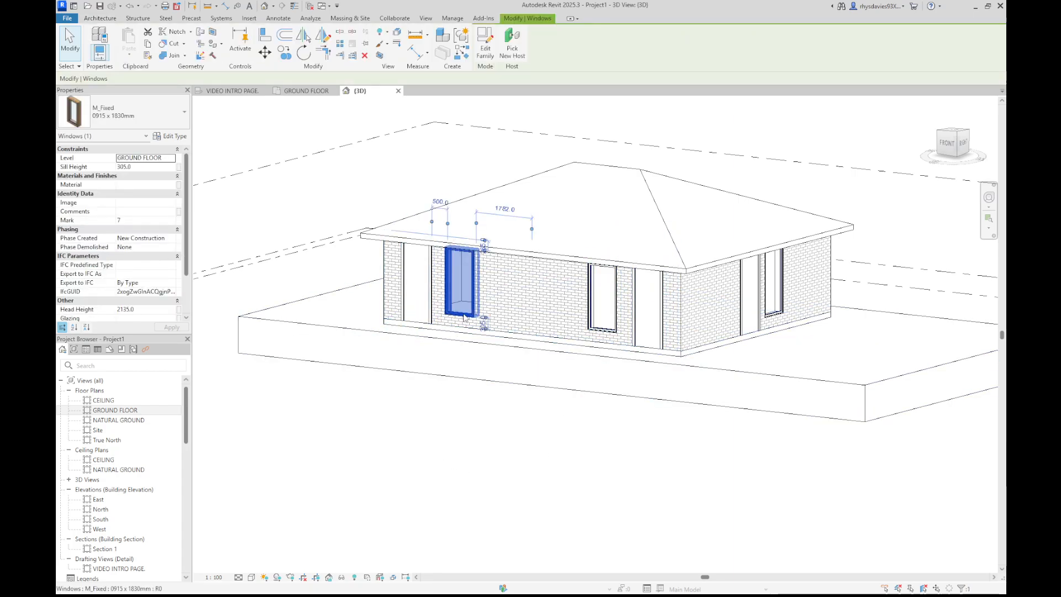
pyautogui.moveTo(431, 429)
pyautogui.keyDown('shift'); pyautogui.mouseDown(button='middle')
pyautogui.moveTo(440, 417)
pyautogui.moveTo(426, 421)
pyautogui.mouseUp(button='middle'); pyautogui.keyUp('shift')
pyautogui.scroll(6, 470, 294)
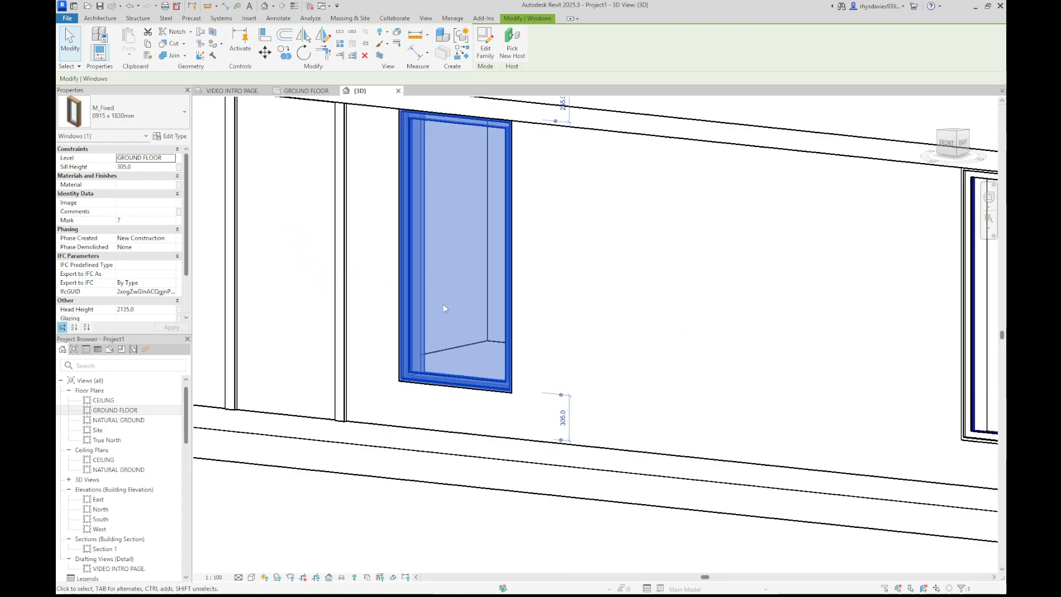
pyautogui.moveTo(579, 327); pyautogui.dragTo(475, 414, button='middle')
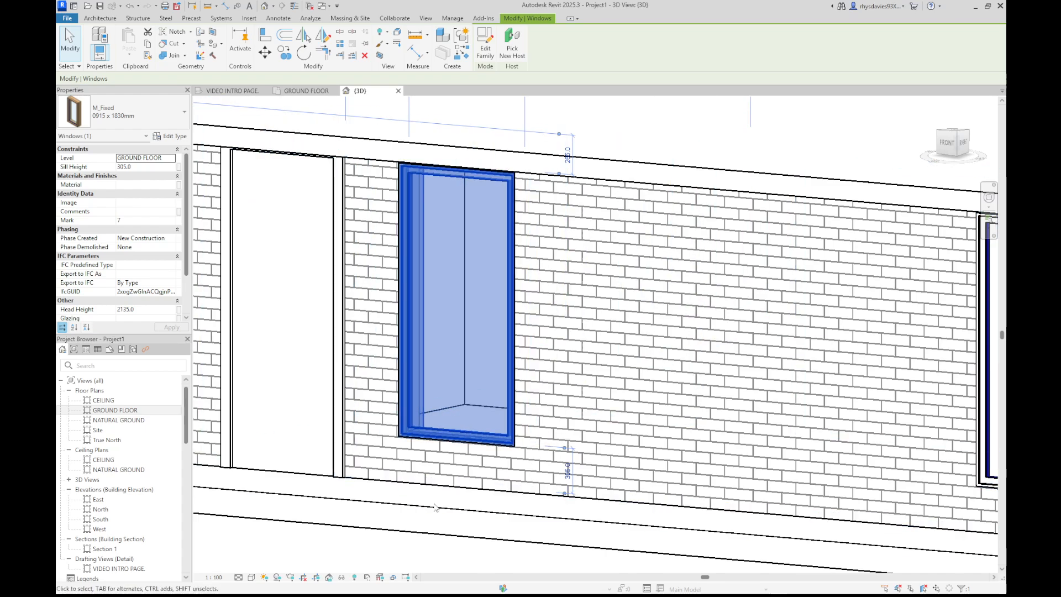
pyautogui.scroll(1, 422, 552)
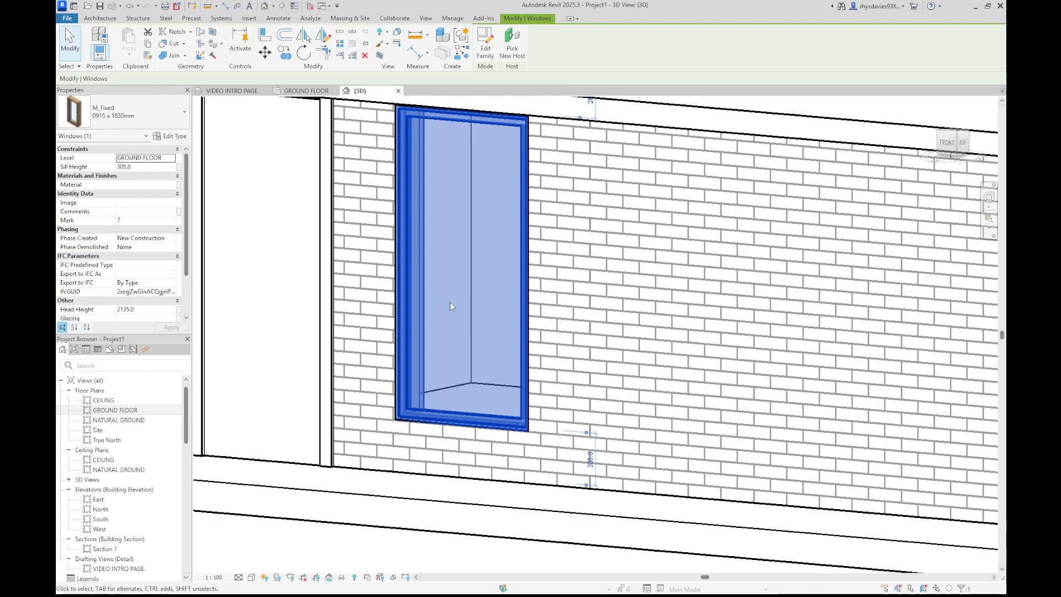
pyautogui.scroll(-5, 446, 317)
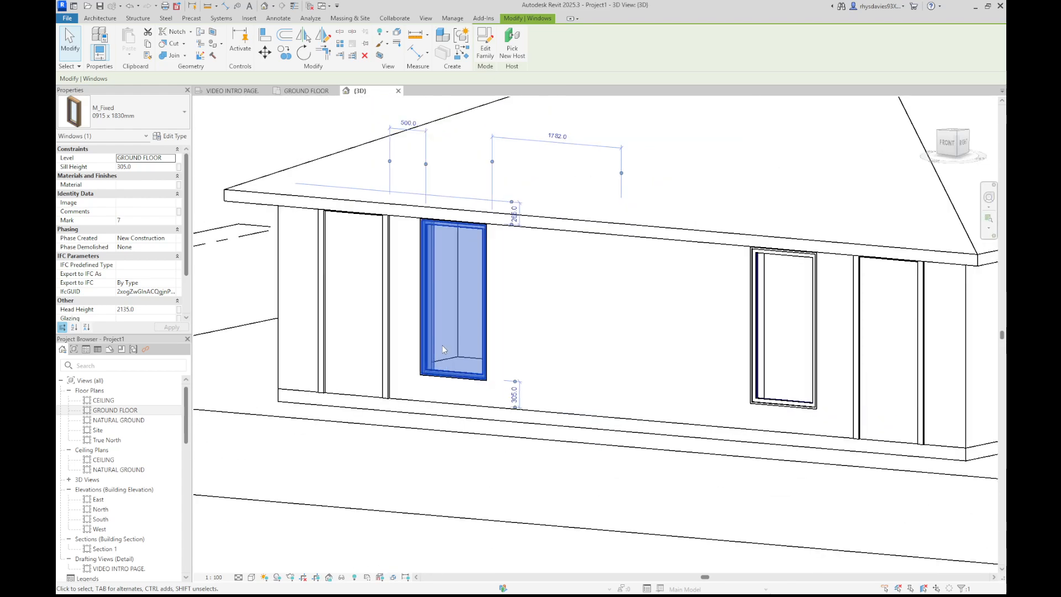
pyautogui.scroll(-2, 438, 480)
pyautogui.scroll(4, 433, 481)
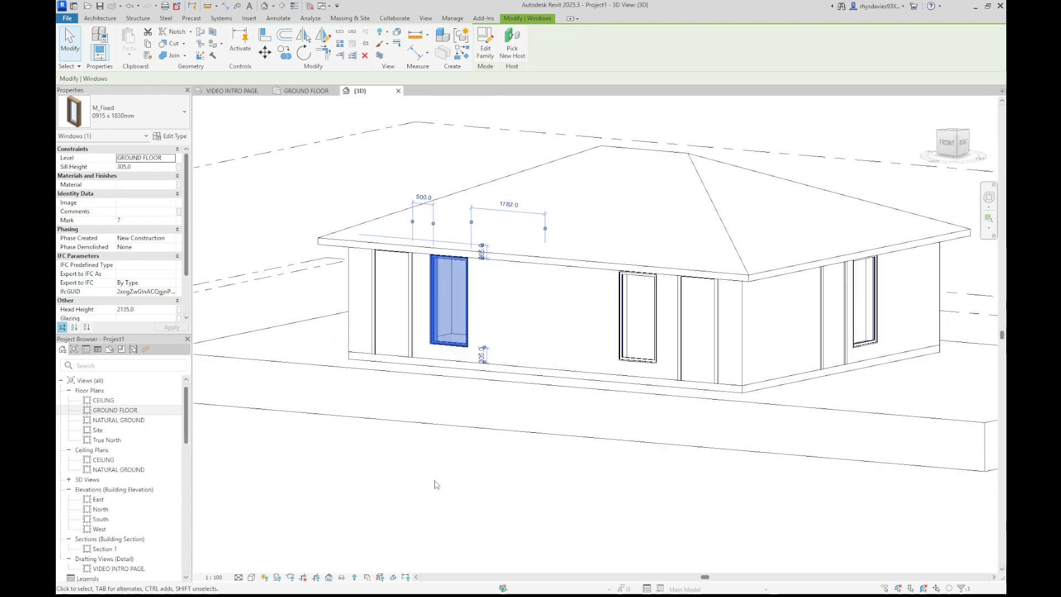
pyautogui.click(436, 485)
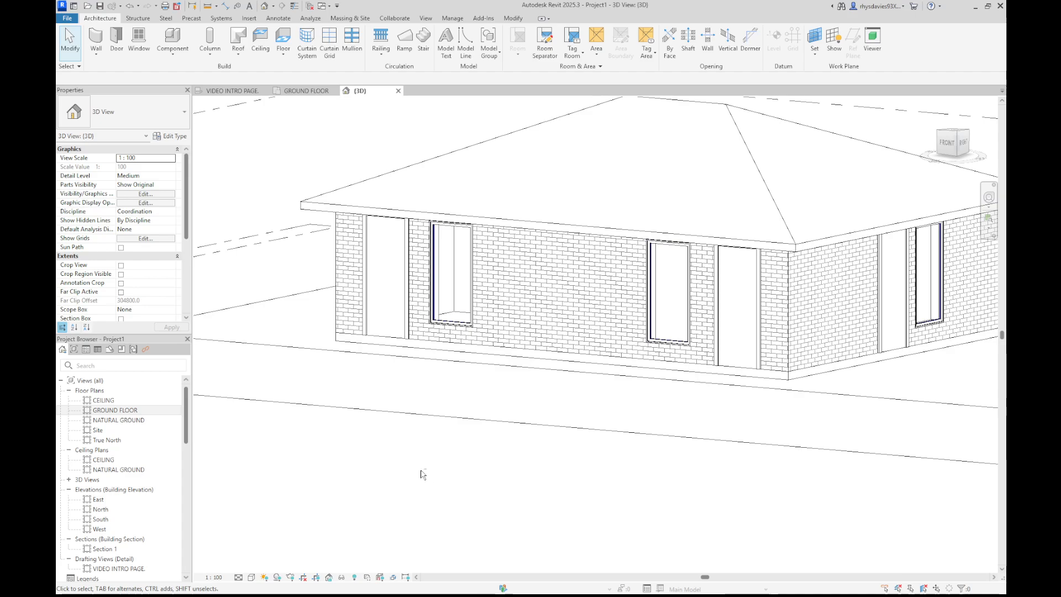
pyautogui.moveTo(421, 474)
pyautogui.keyDown('shift'); pyautogui.mouseDown(button='middle')
pyautogui.moveTo(484, 513)
pyautogui.moveTo(578, 516)
pyautogui.moveTo(490, 535)
pyautogui.moveTo(419, 512)
pyautogui.mouseUp(button='middle'); pyautogui.keyUp('shift')
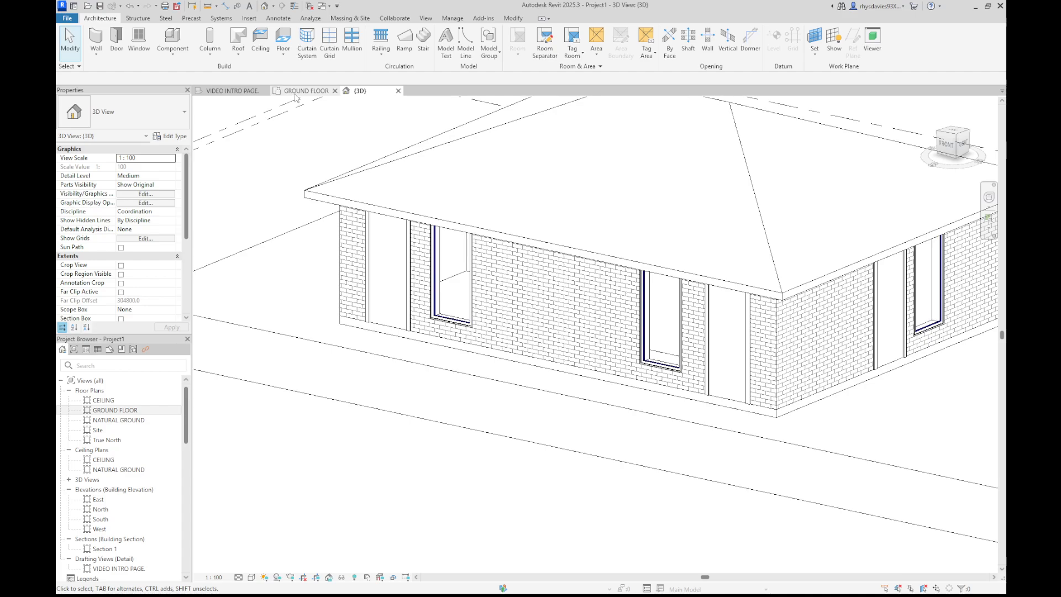
# Step: On the GROUND FLOOR plan, place a 0915 x 1830mm window in the partition between the two west rooms, east of its door
pyautogui.click(305, 91)
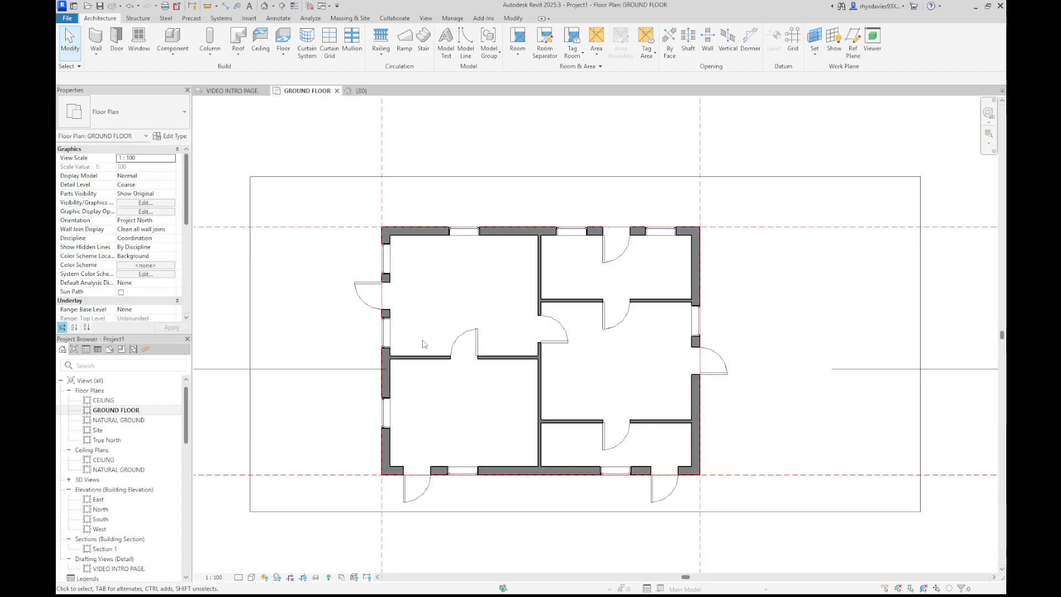
pyautogui.scroll(2, 496, 386)
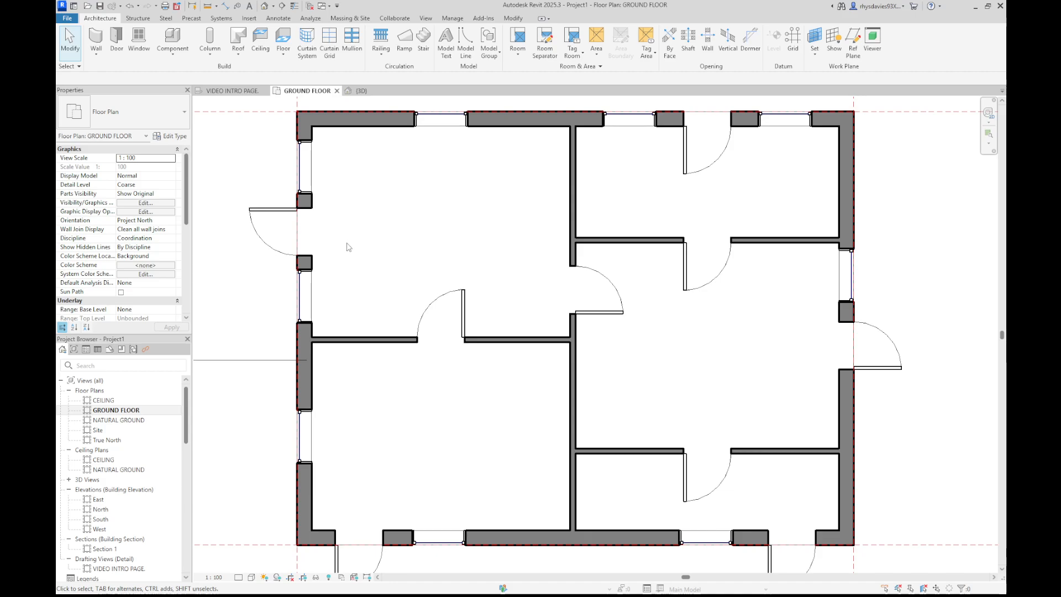
pyautogui.scroll(-1, 348, 243)
pyautogui.click(418, 149)
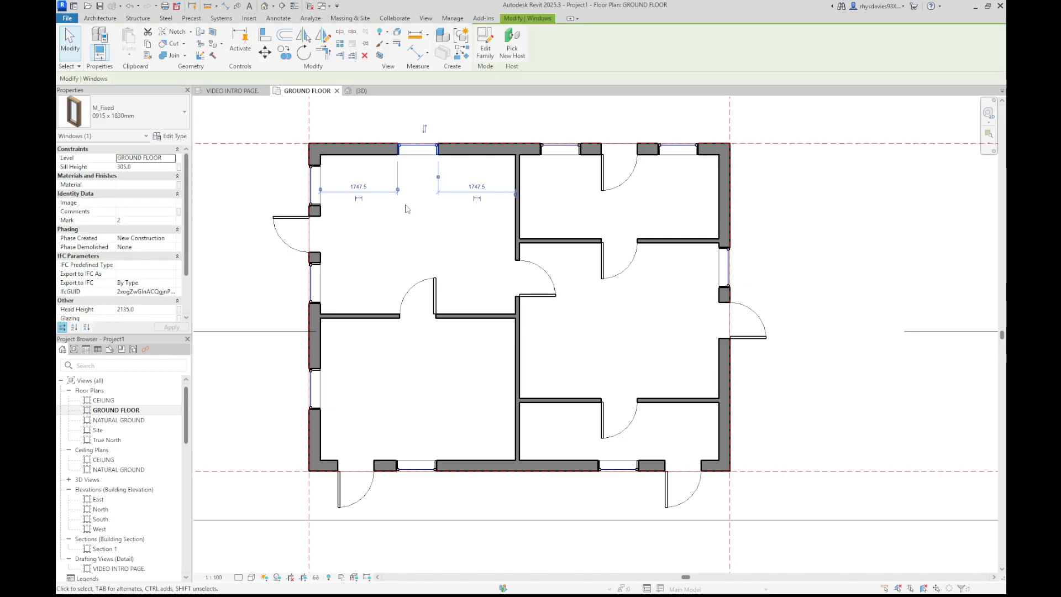
pyautogui.press('Escape')
pyautogui.press('w')
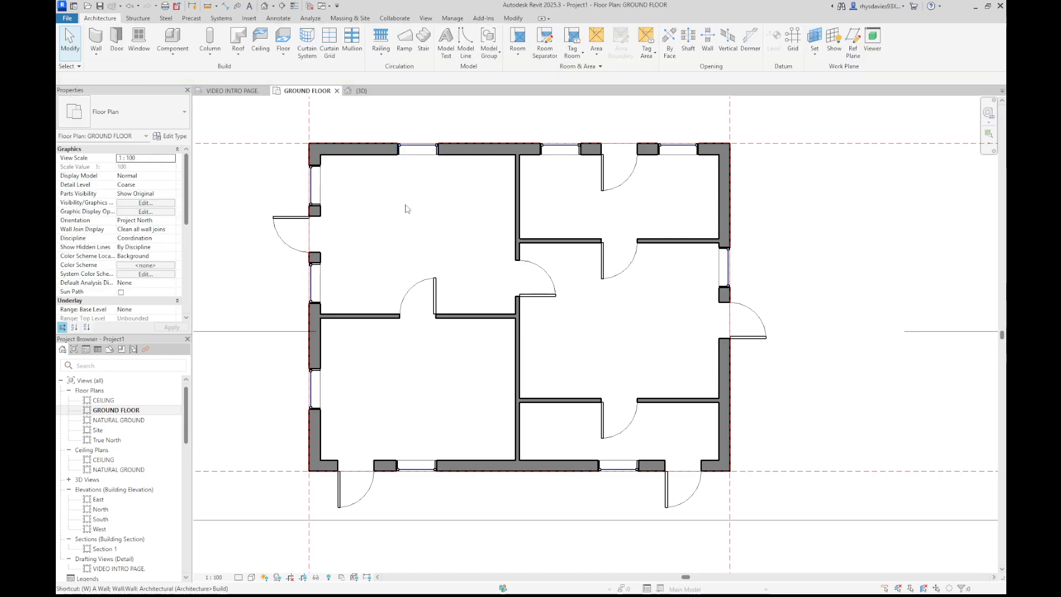
pyautogui.press('n')
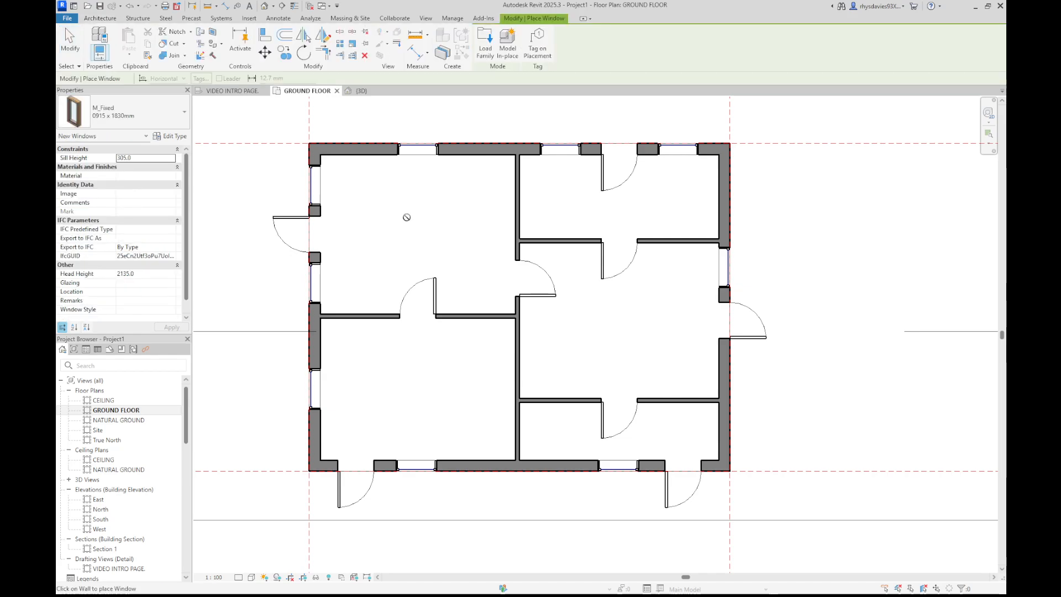
pyautogui.click(475, 316)
pyautogui.press('Escape')
pyautogui.press('Escape')
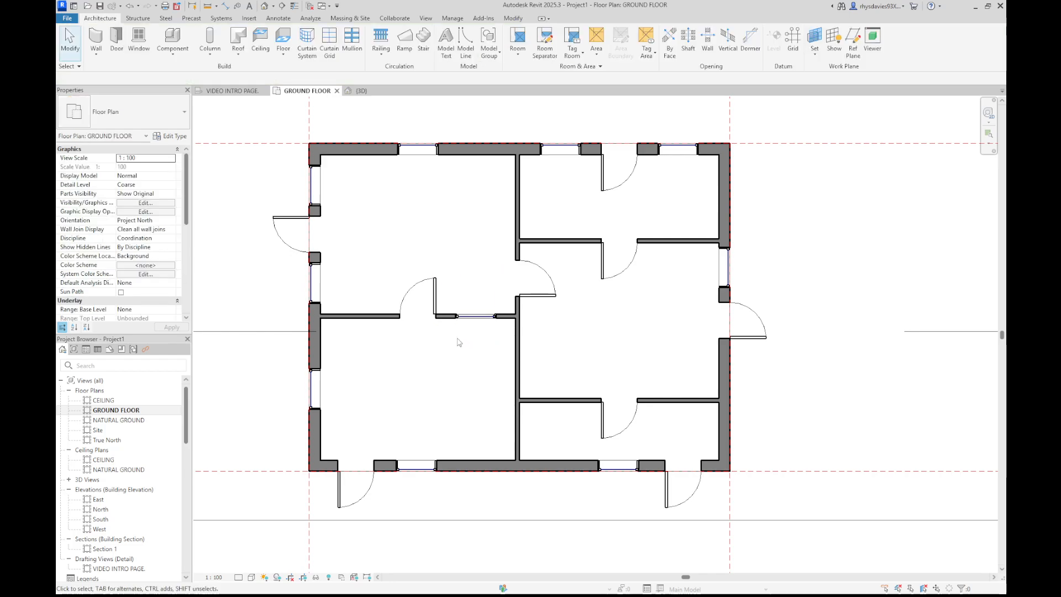
# Step: Compare the north wall window with the partition window on the plan, checking how each sits in its wall thickness
pyautogui.scroll(4, 455, 334)
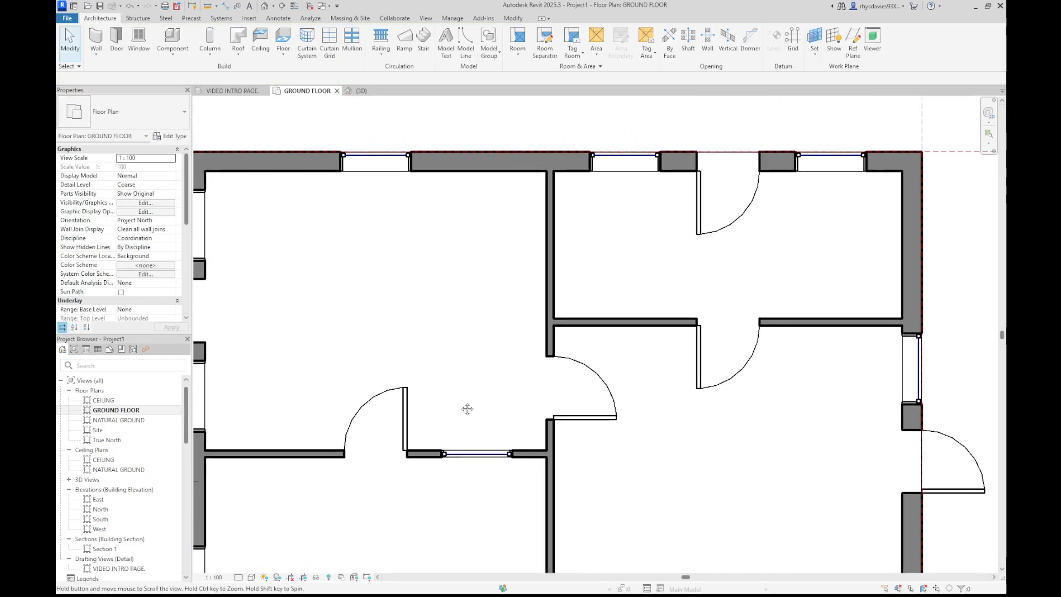
pyautogui.click(368, 165)
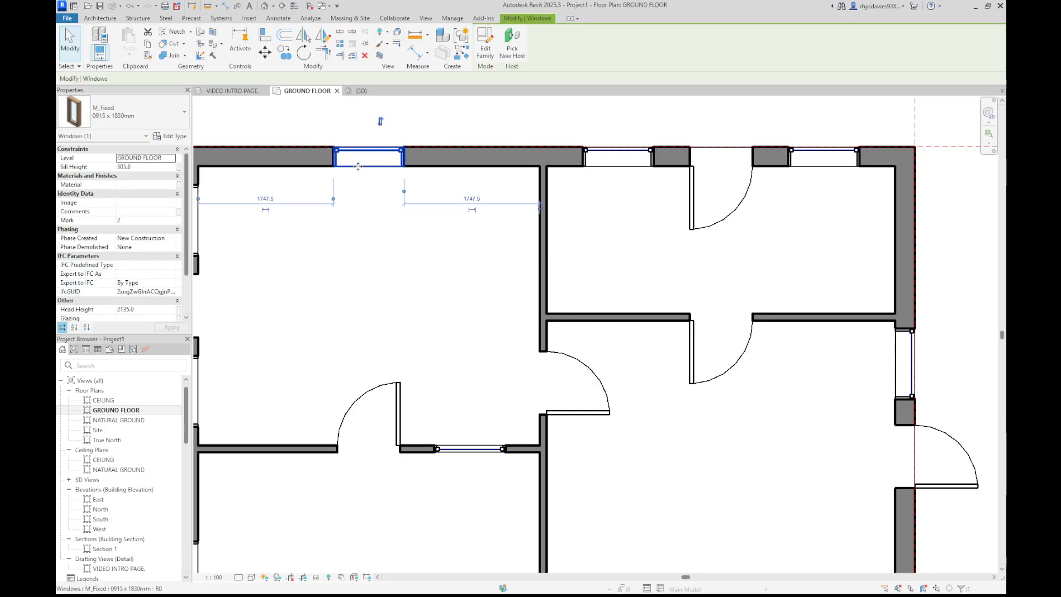
pyautogui.click(495, 363)
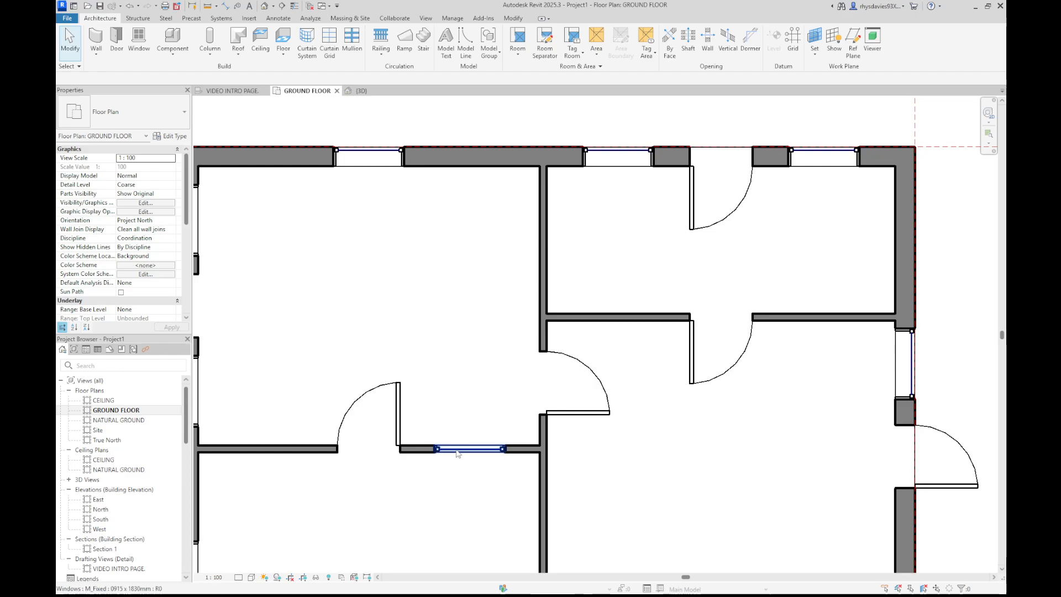
pyautogui.click(458, 449)
pyautogui.click(357, 504)
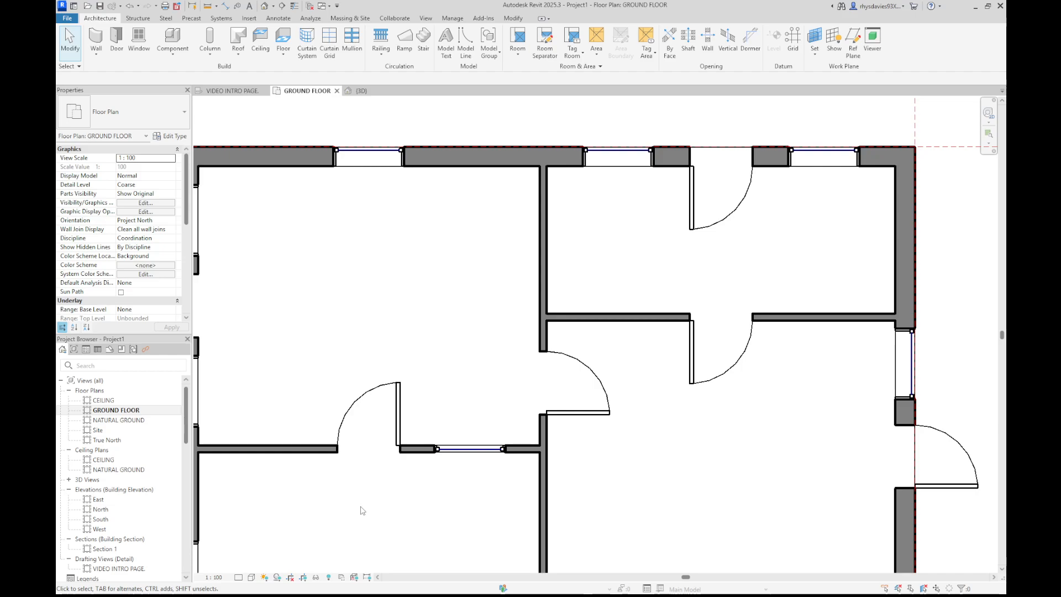
pyautogui.scroll(-4, 360, 512)
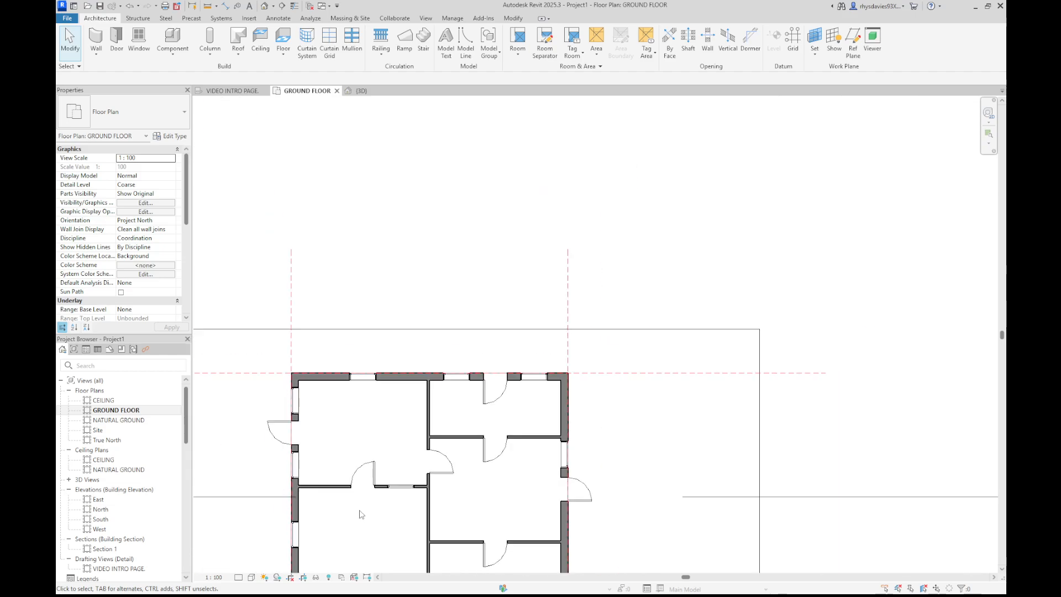
pyautogui.moveTo(362, 515); pyautogui.dragTo(475, 382, button='middle')
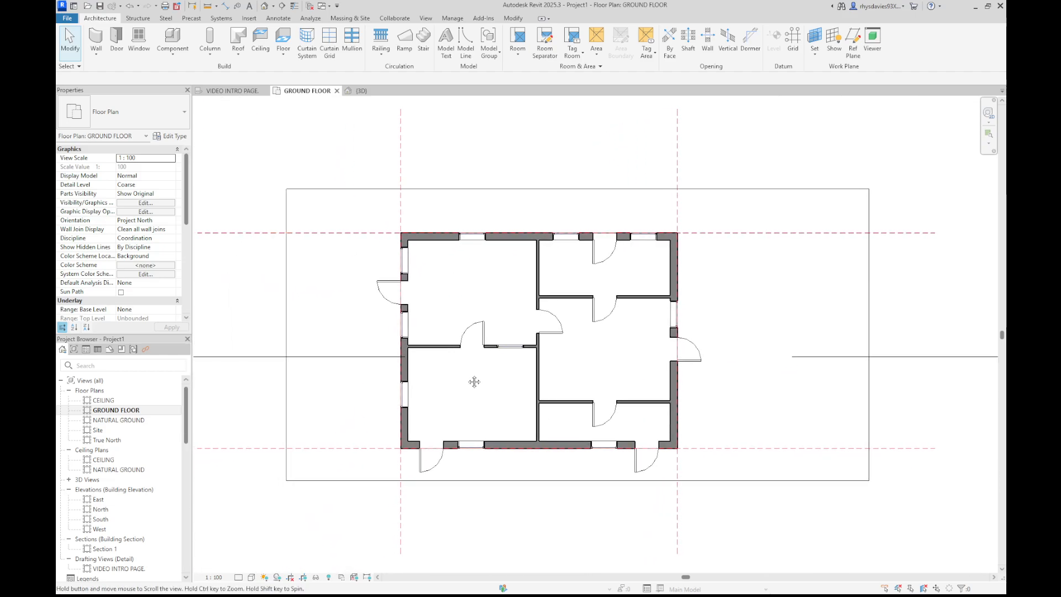